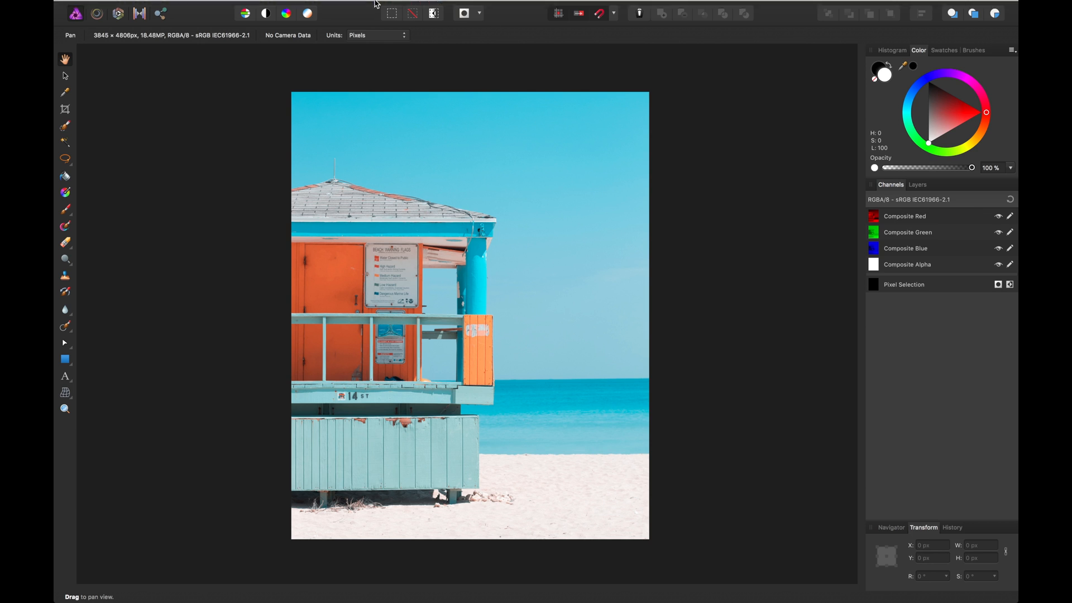
Step: Try to select the photo's highlights by tonal range
{"action": "mouse_move", "coordinate": [377, 5]}
{"action": "left_click", "coordinate": [316, 6]}
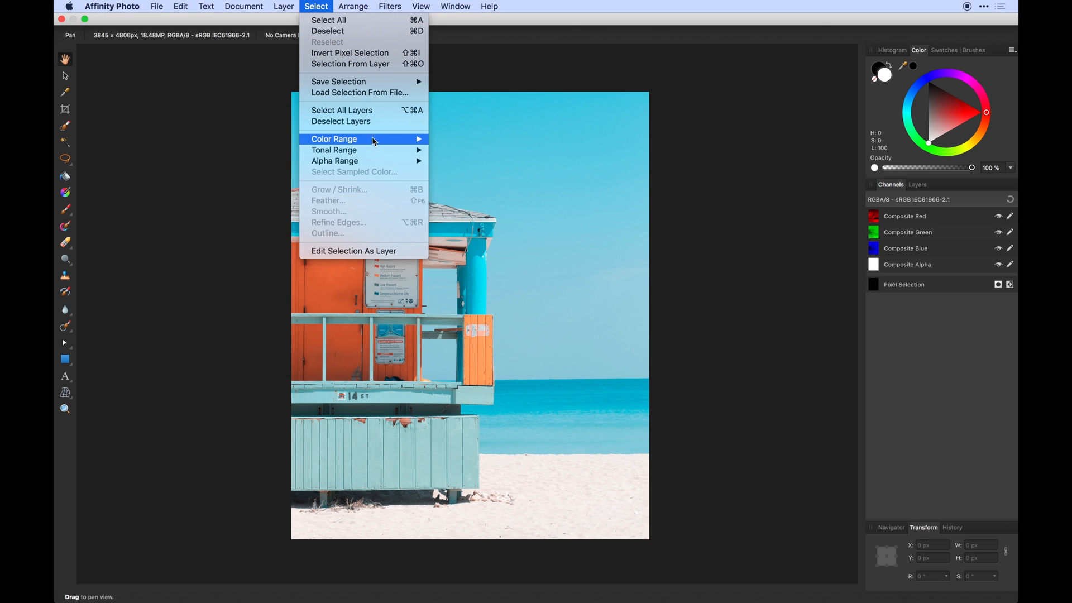
{"action": "mouse_move", "coordinate": [379, 150]}
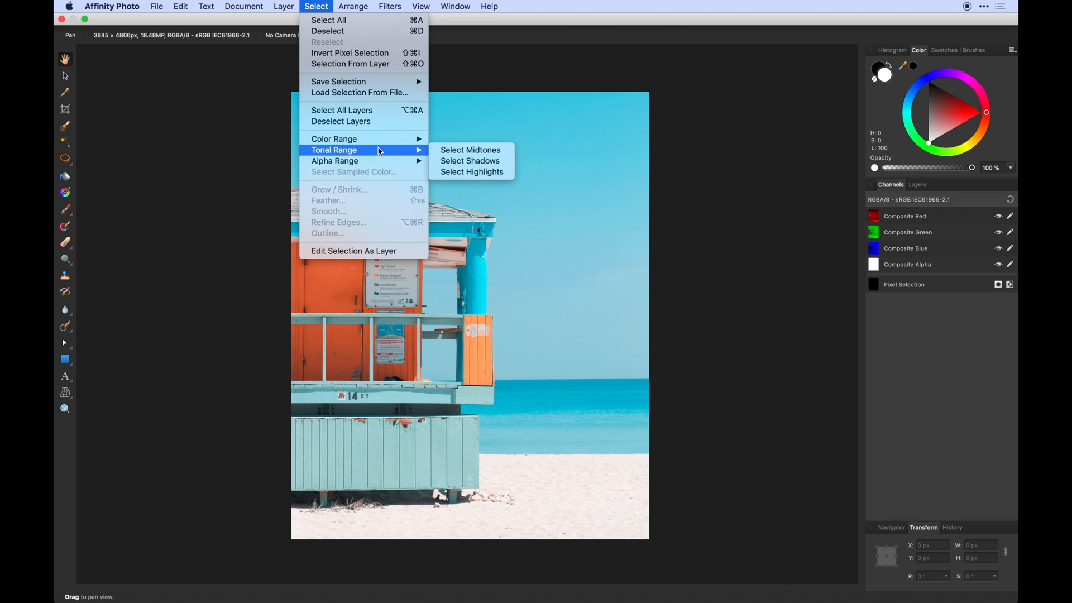
{"action": "left_click", "coordinate": [468, 174]}
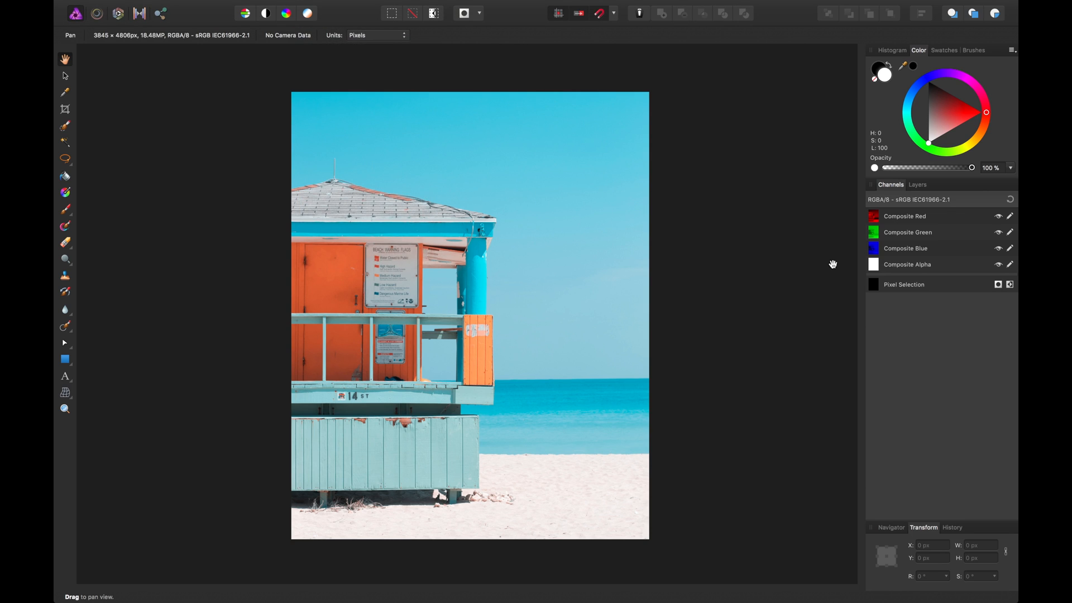
Step: Make the Background layer active and select its highlights by tonal range
{"action": "left_click", "coordinate": [919, 184]}
{"action": "left_click", "coordinate": [931, 226]}
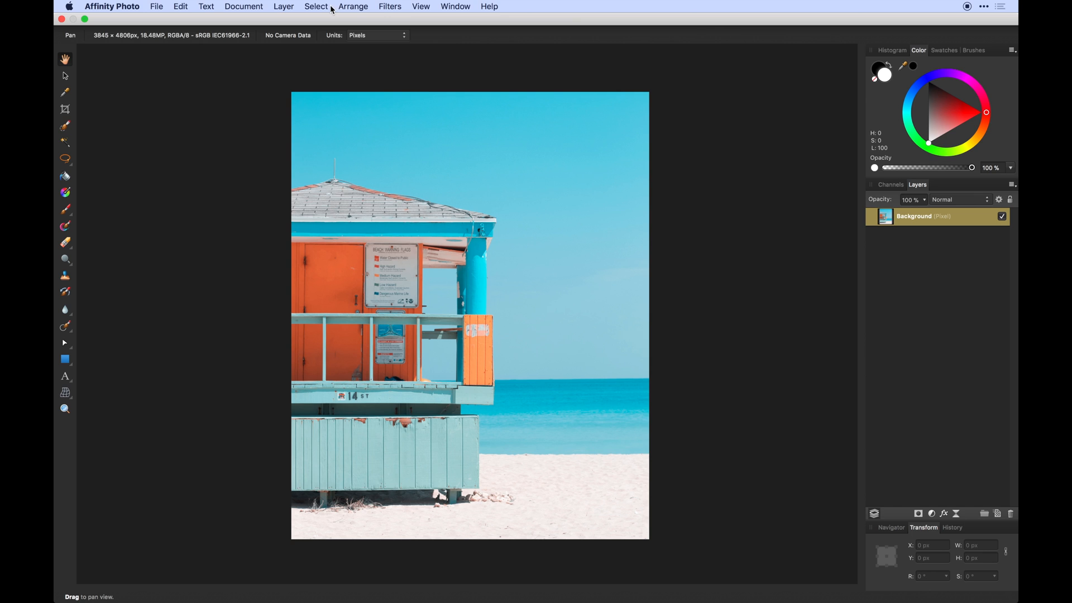
{"action": "left_click", "coordinate": [331, 8]}
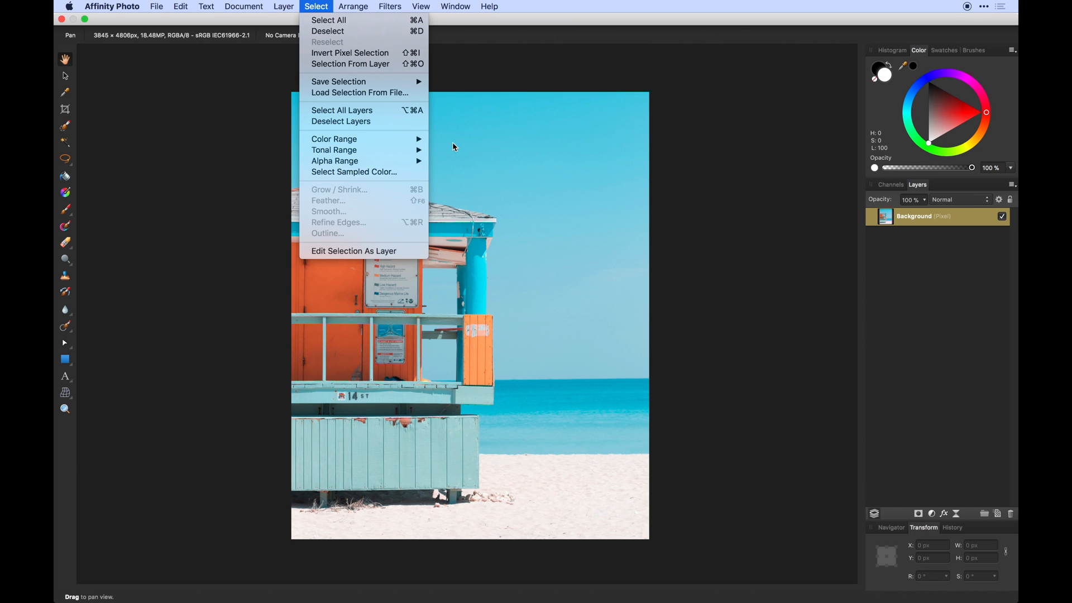
{"action": "left_click", "coordinate": [472, 173]}
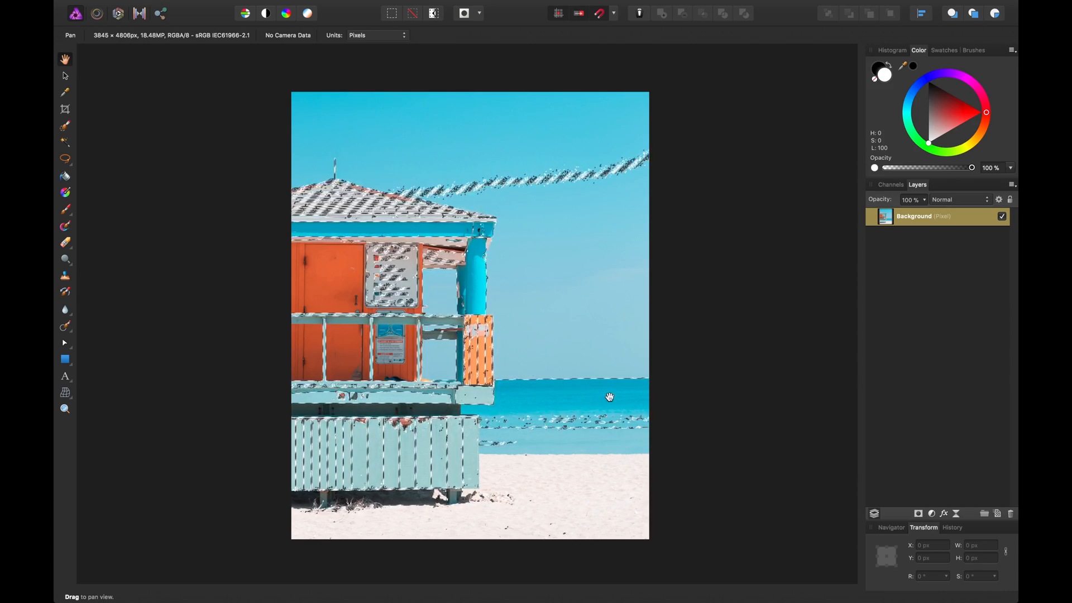
Step: Display the document's channels and look through the available studio panels and the options for saving a selection
{"action": "left_click", "coordinate": [893, 186]}
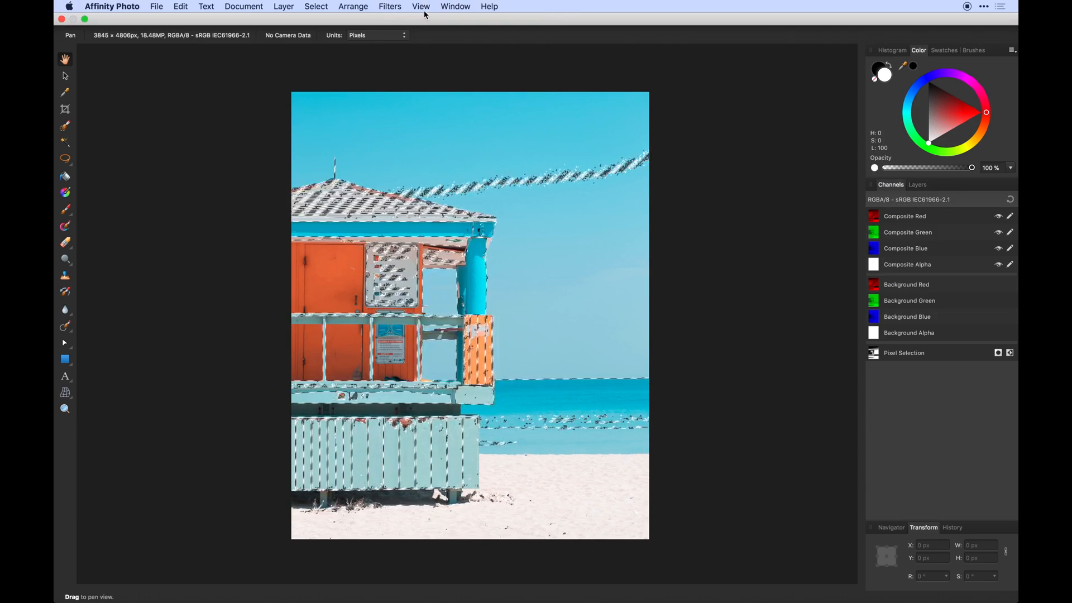
{"action": "left_click", "coordinate": [423, 7]}
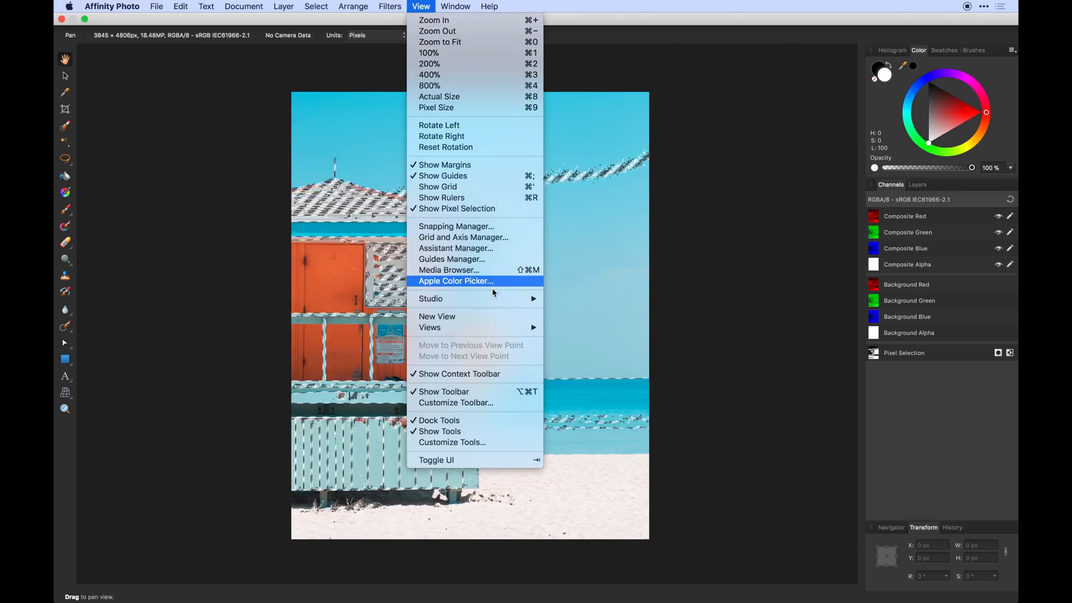
{"action": "mouse_move", "coordinate": [495, 302]}
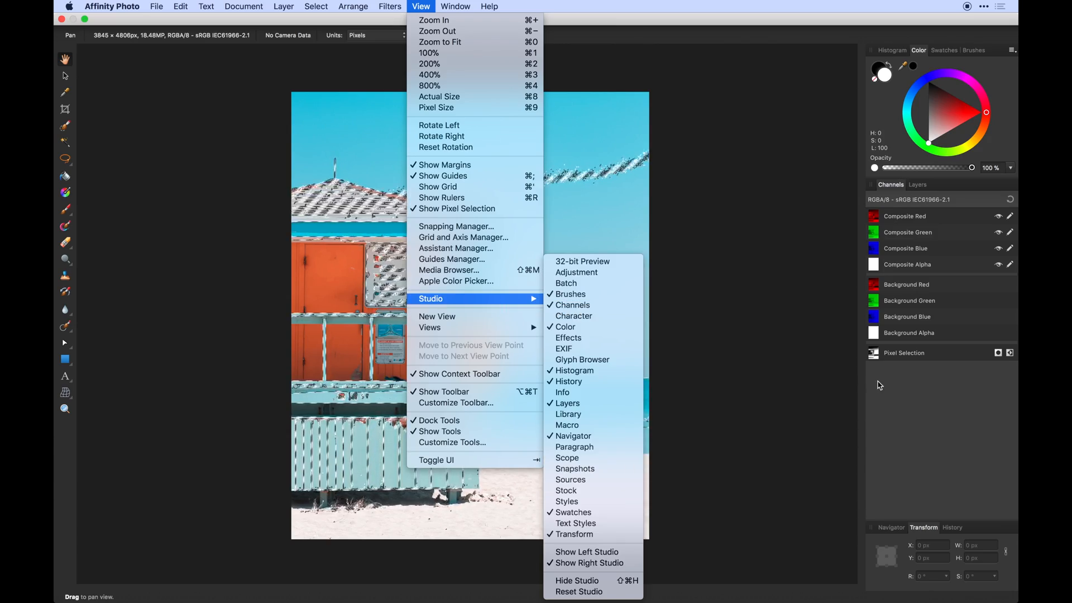
{"action": "left_click", "coordinate": [926, 386]}
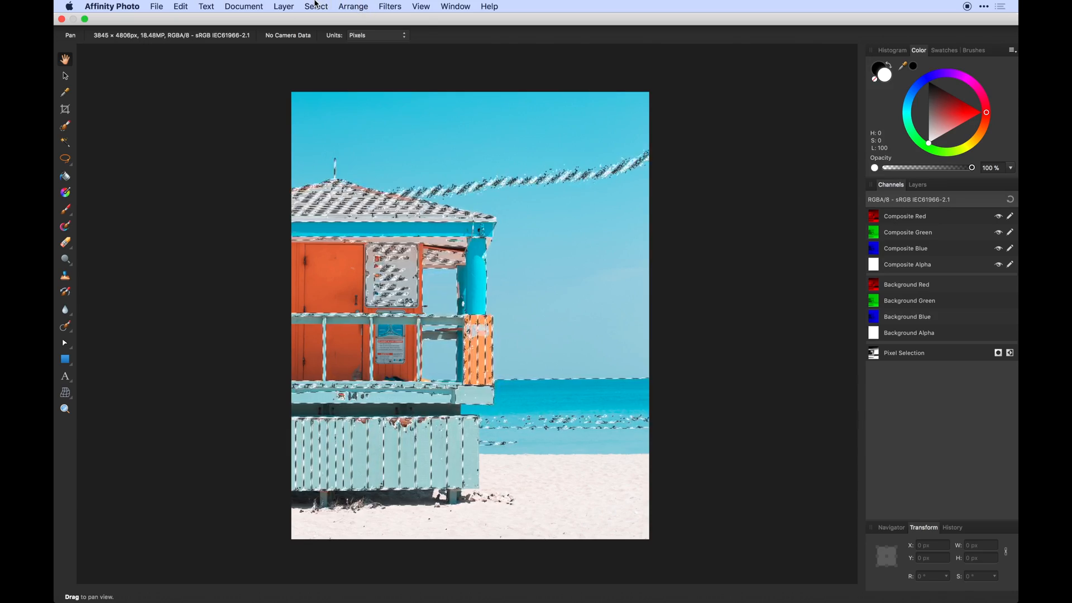
{"action": "left_click", "coordinate": [316, 7]}
{"action": "mouse_move", "coordinate": [380, 81]}
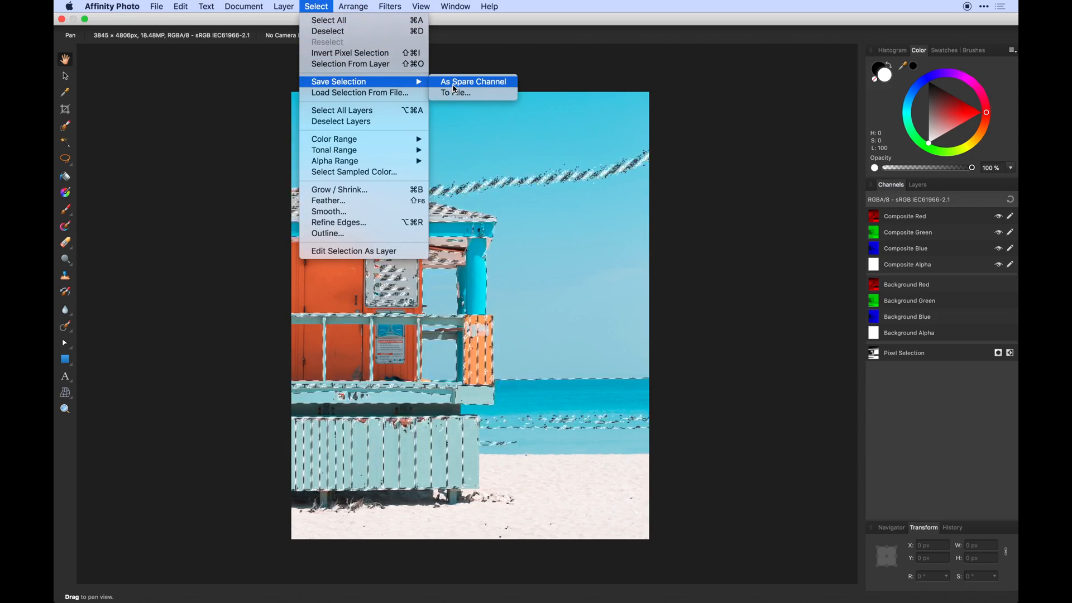
{"action": "left_click", "coordinate": [942, 409]}
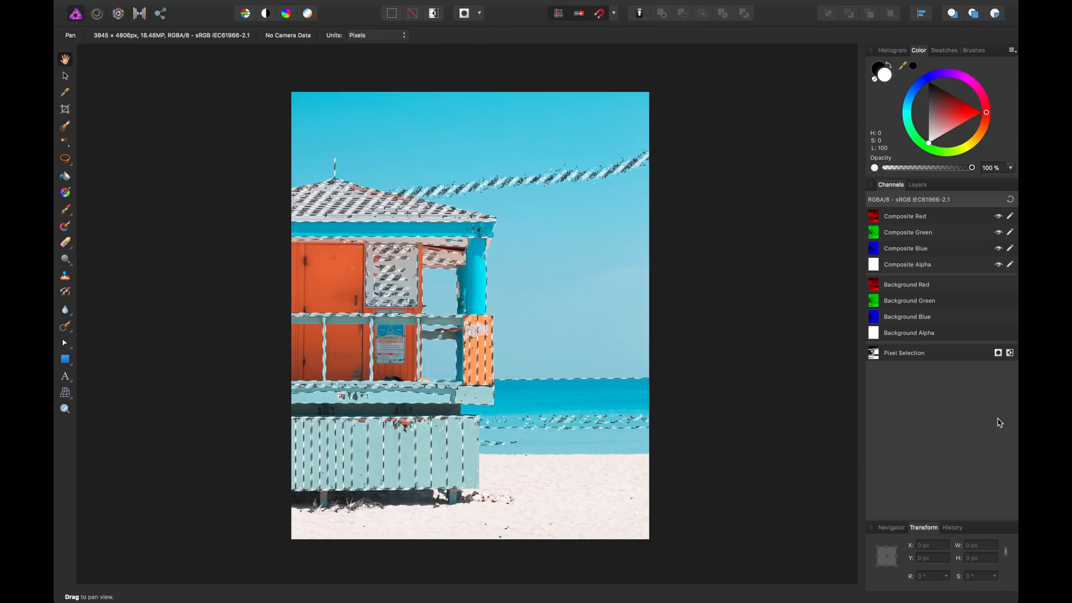
Step: Store the current pixel selection as a spare channel named Highlights, and deselect everything
{"action": "right_click", "coordinate": [874, 356]}
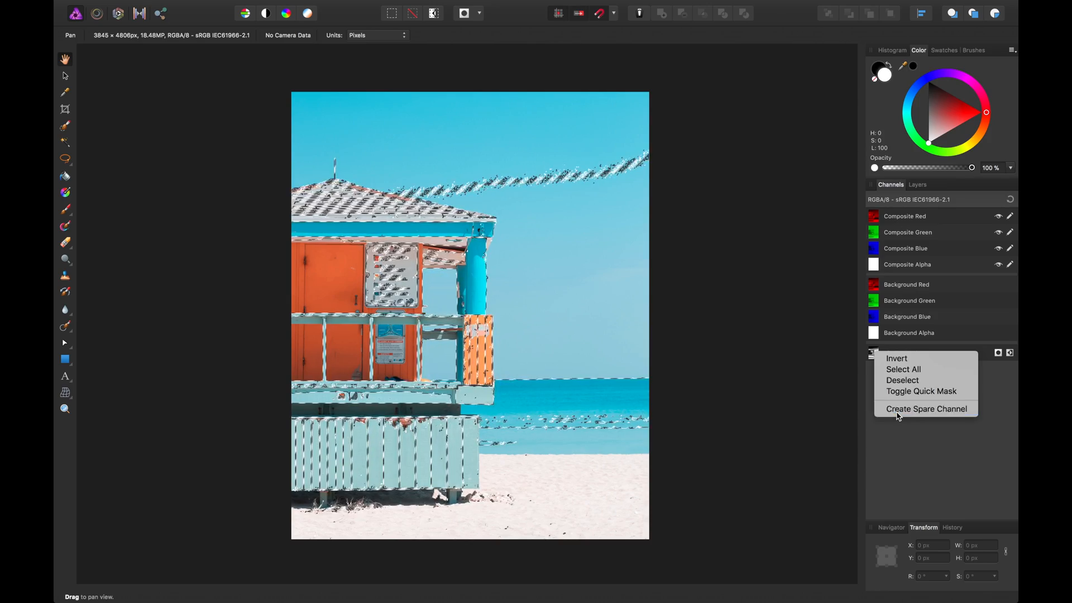
{"action": "left_click", "coordinate": [926, 409]}
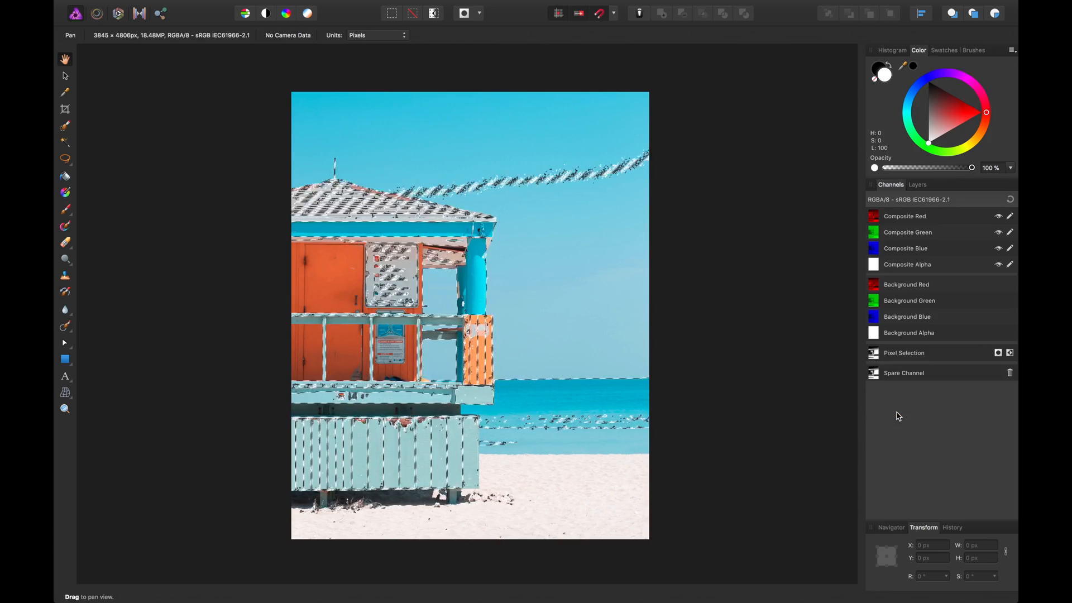
{"action": "right_click", "coordinate": [899, 377]}
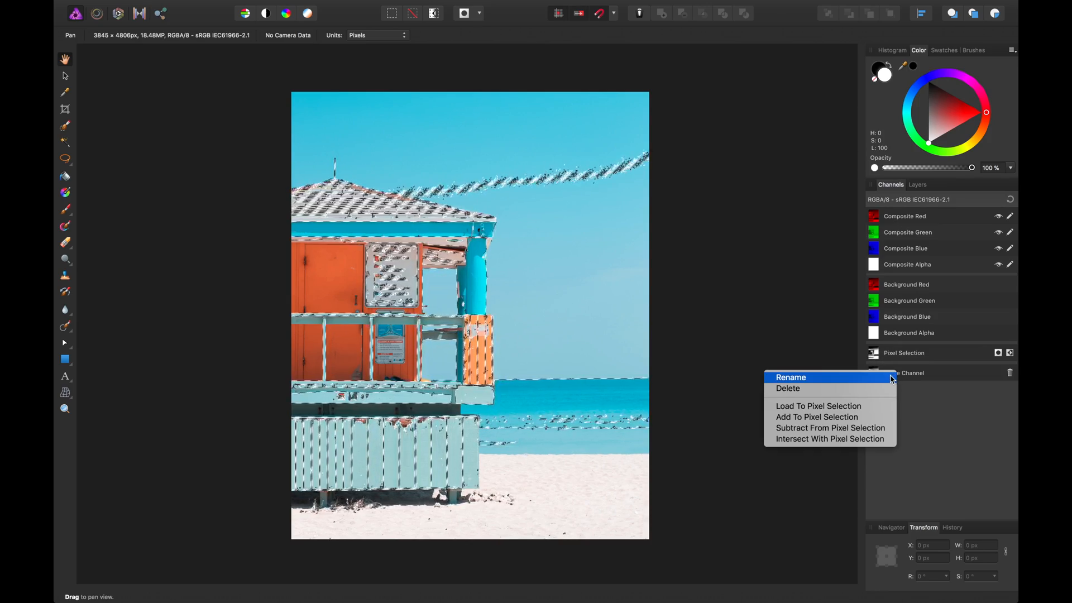
{"action": "left_click", "coordinate": [891, 378]}
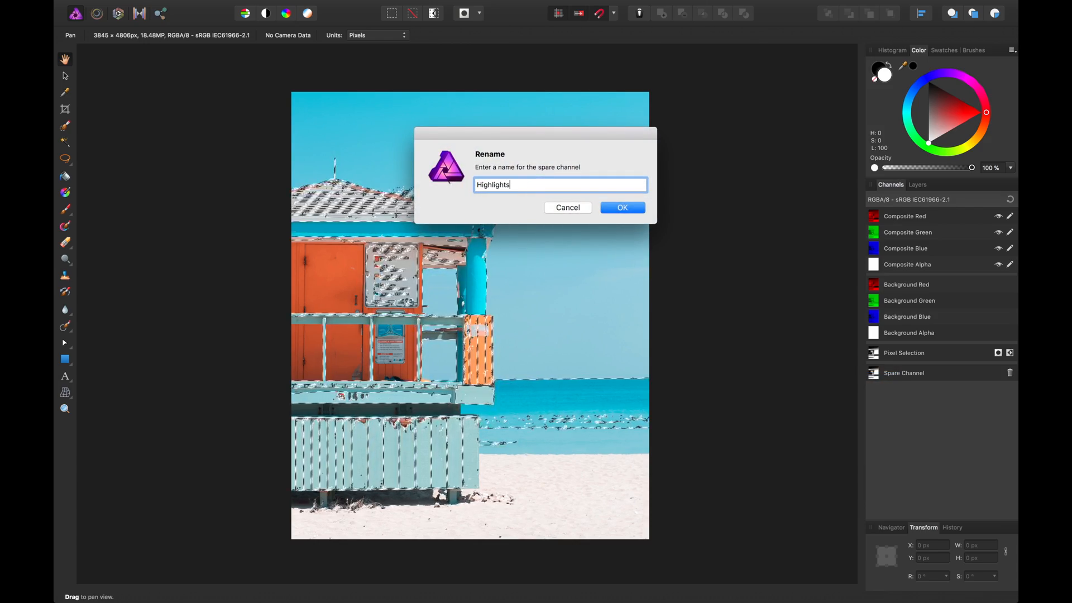
{"action": "key", "text": "Return"}
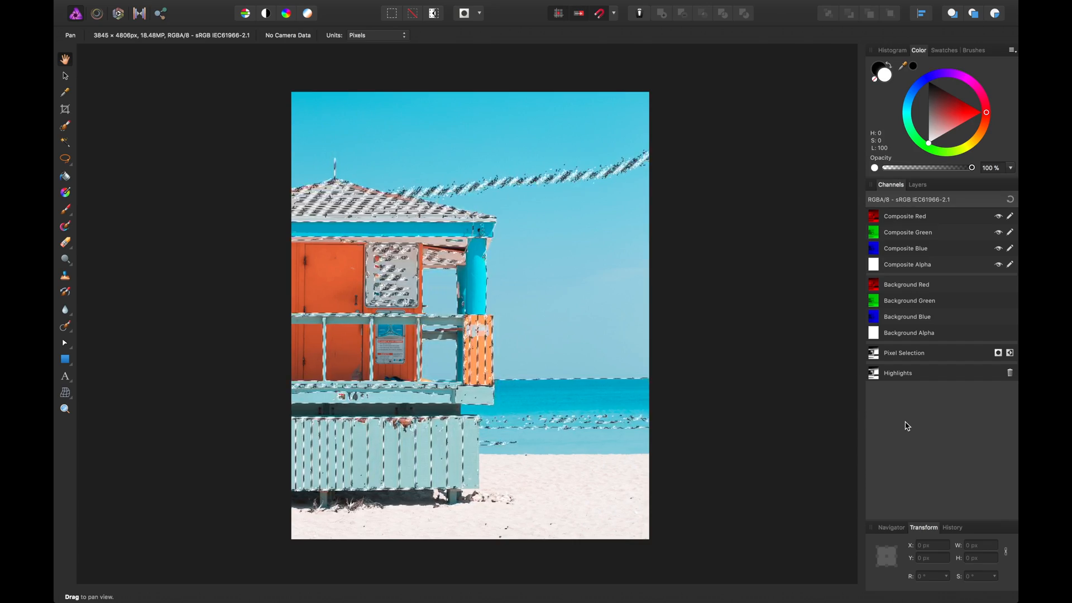
{"action": "key", "text": "super+d"}
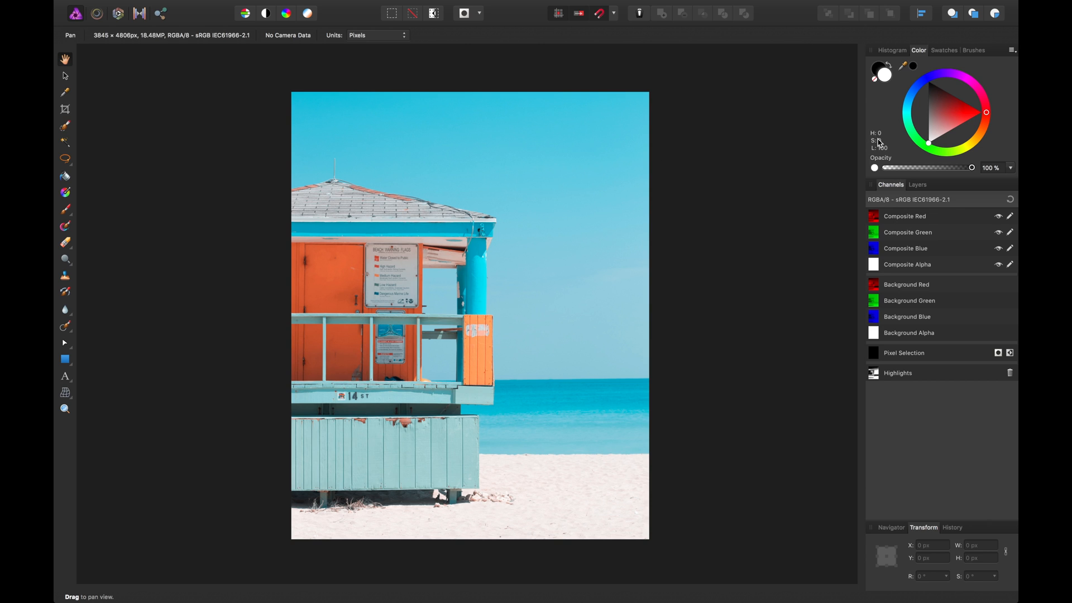
Step: Select the midtones of the Background layer by tonal range
{"action": "left_click", "coordinate": [918, 184]}
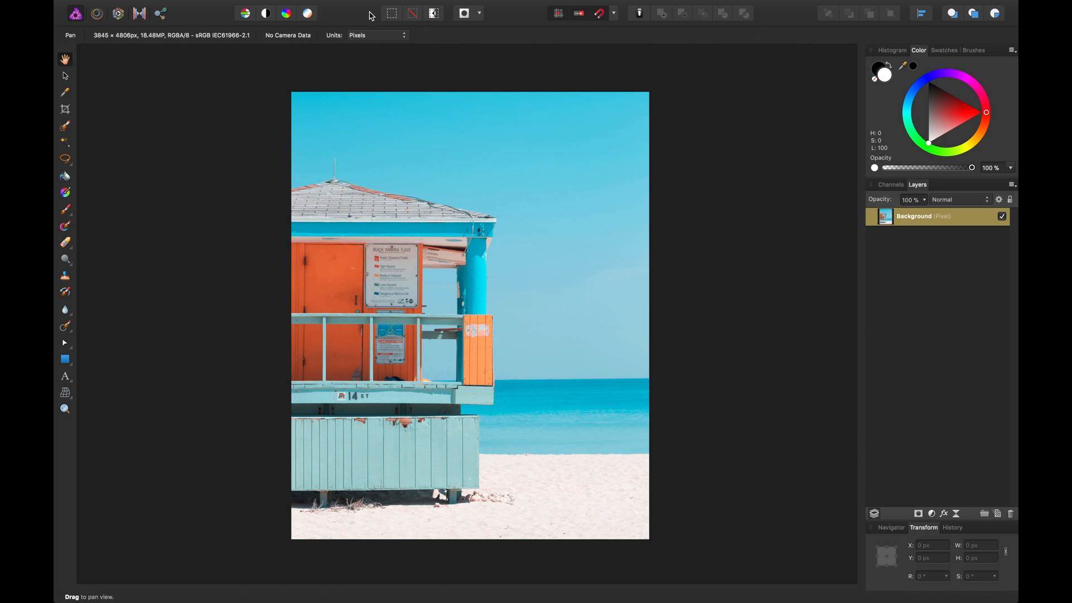
{"action": "mouse_move", "coordinate": [371, 4]}
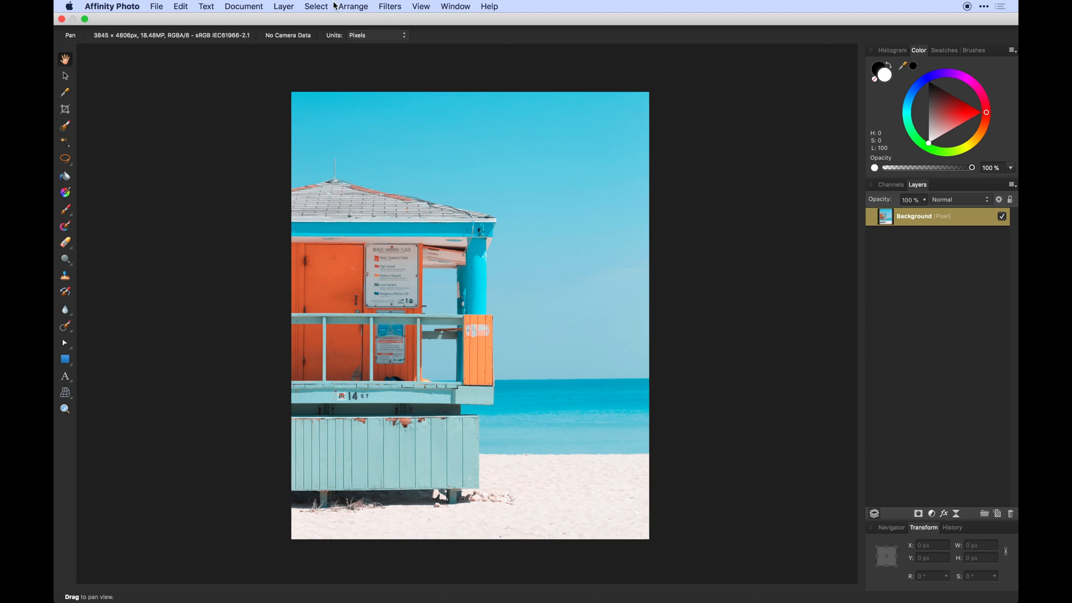
{"action": "left_click", "coordinate": [349, 6]}
{"action": "mouse_move", "coordinate": [316, 6]}
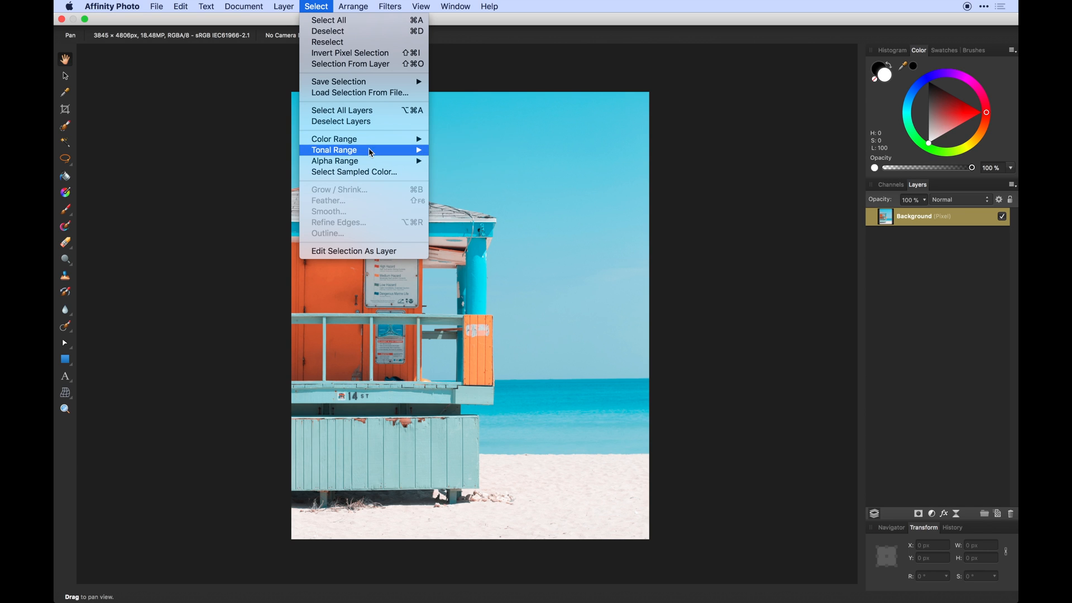
{"action": "mouse_move", "coordinate": [373, 154]}
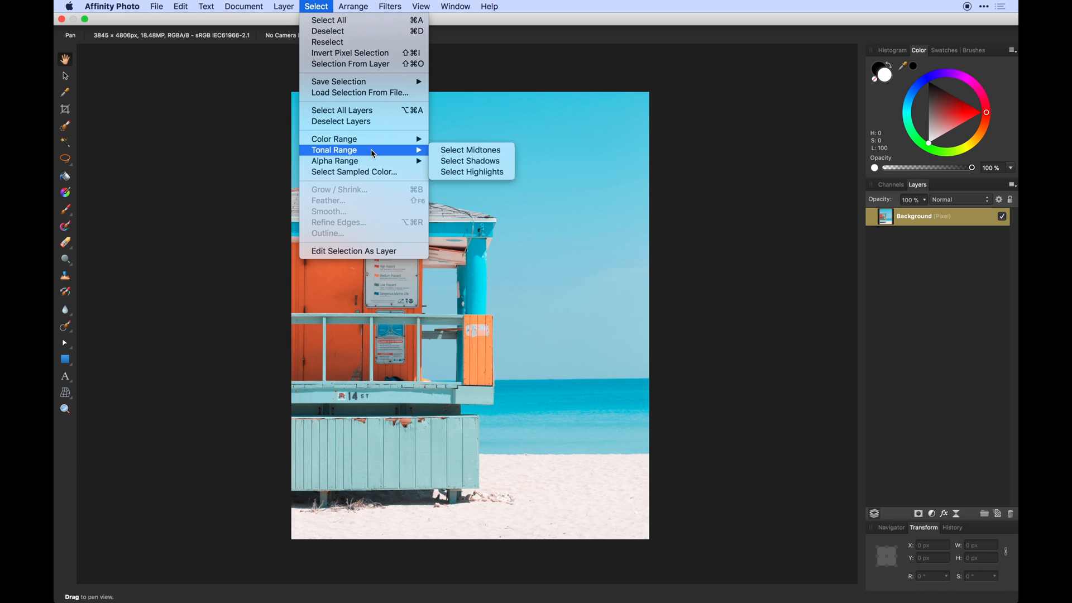
{"action": "left_click", "coordinate": [468, 157]}
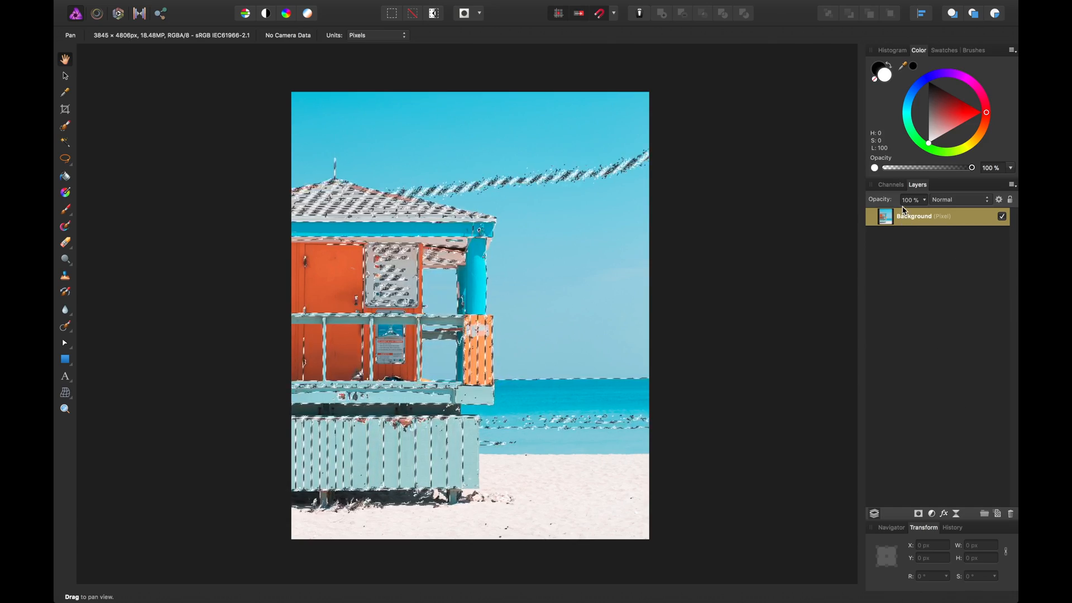
Step: Save the midtone selection as a spare channel named Midtones, and clear the pixel selection
{"action": "left_click", "coordinate": [891, 184]}
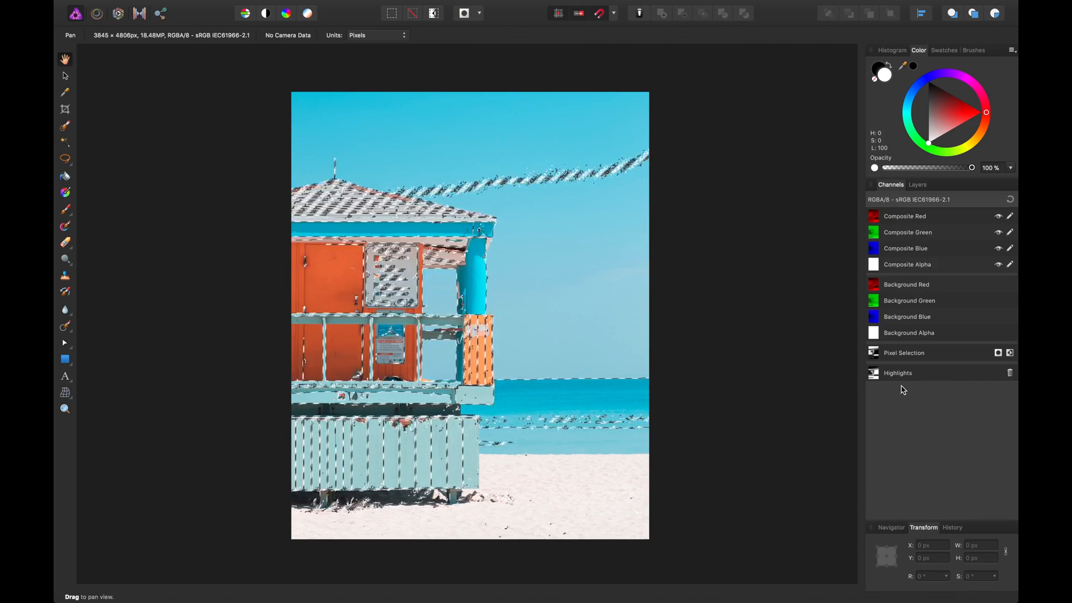
{"action": "right_click", "coordinate": [878, 356]}
{"action": "left_click", "coordinate": [904, 410]}
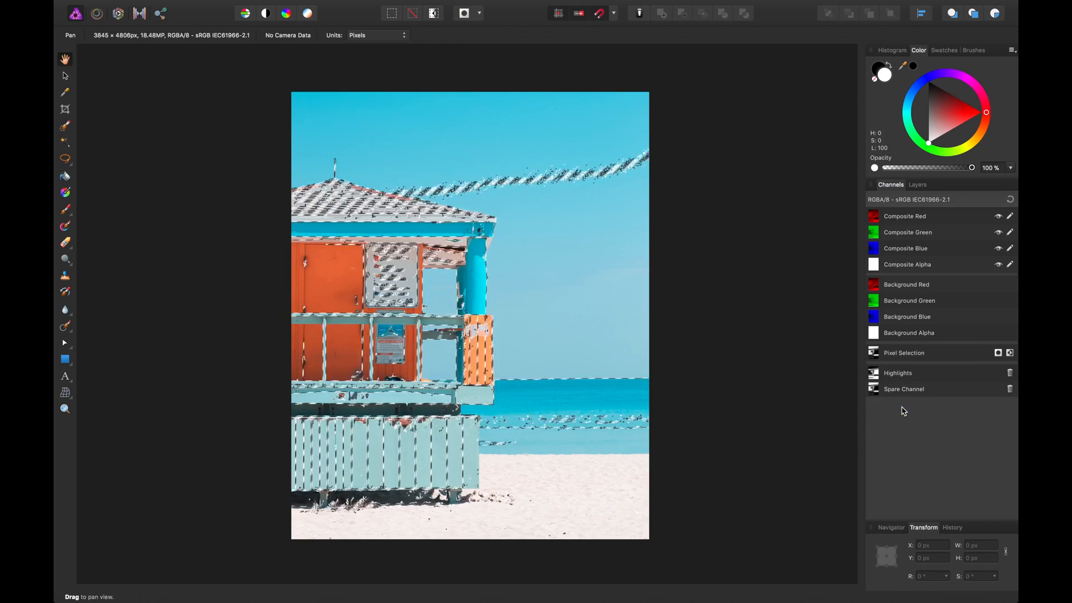
{"action": "right_click", "coordinate": [904, 397]}
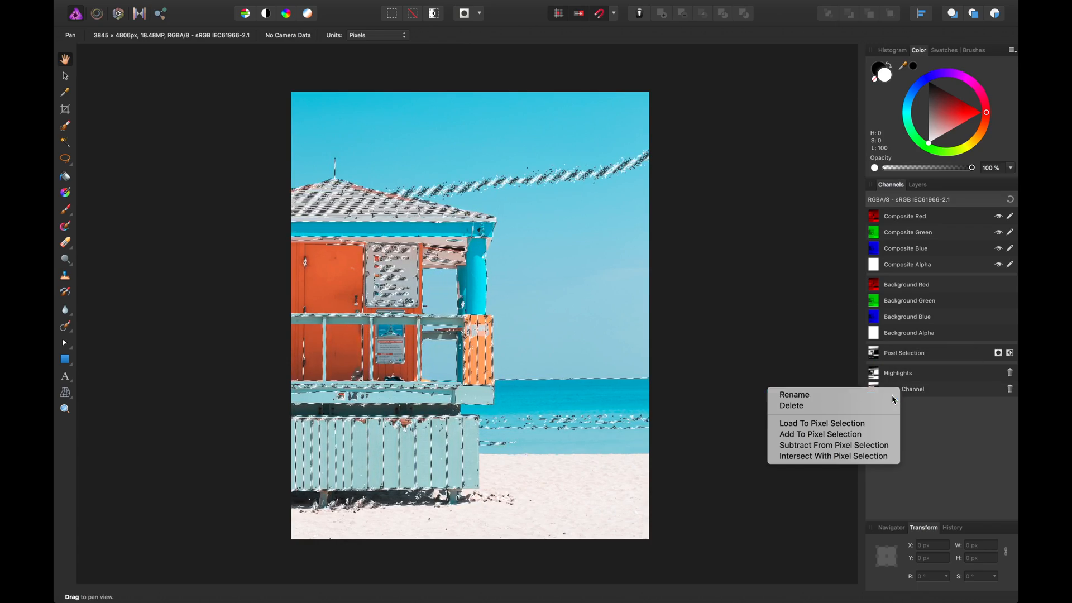
{"action": "left_click", "coordinate": [893, 396]}
{"action": "type", "text": "Midtones"}
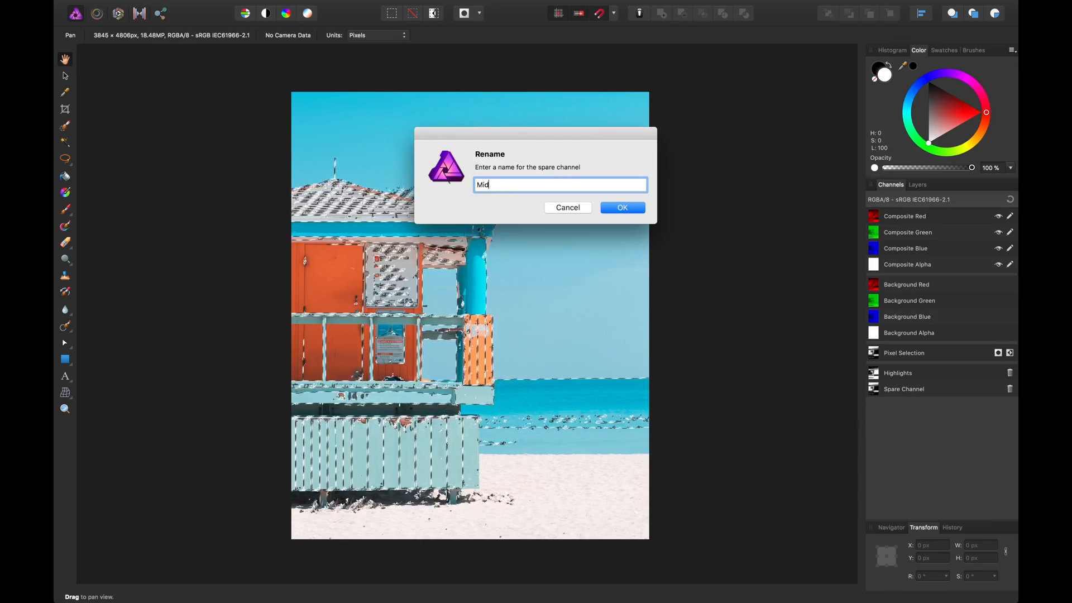
{"action": "key", "text": "Return"}
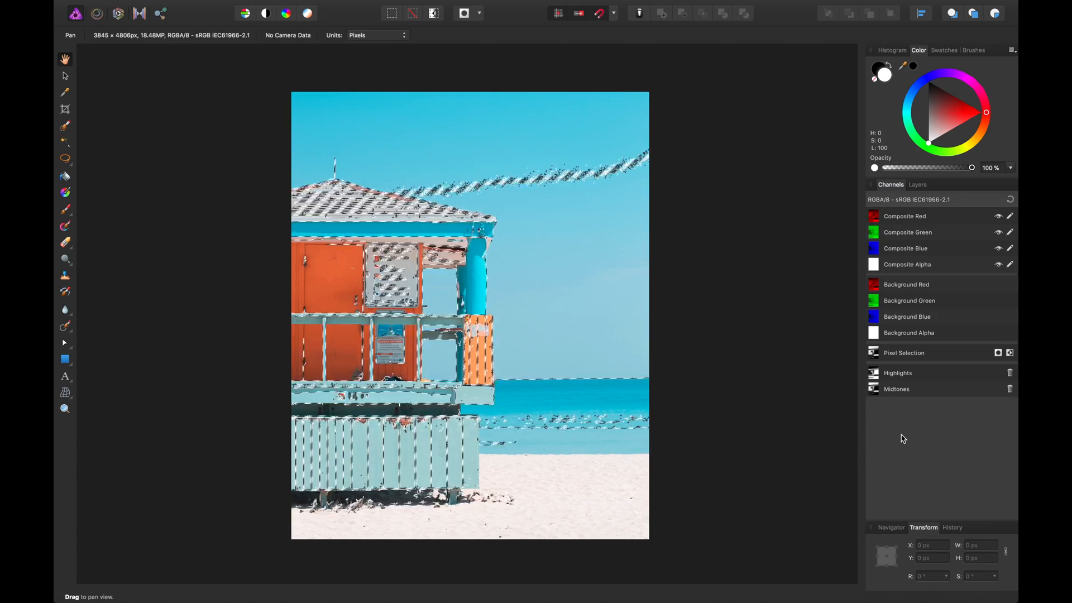
{"action": "left_click", "coordinate": [316, 6]}
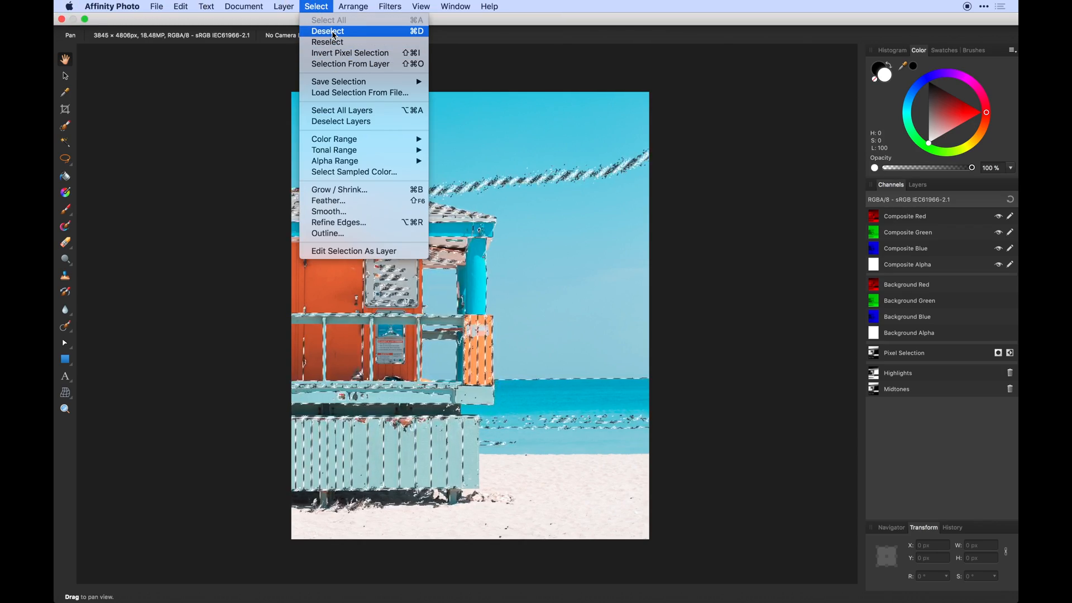
{"action": "left_click", "coordinate": [333, 32]}
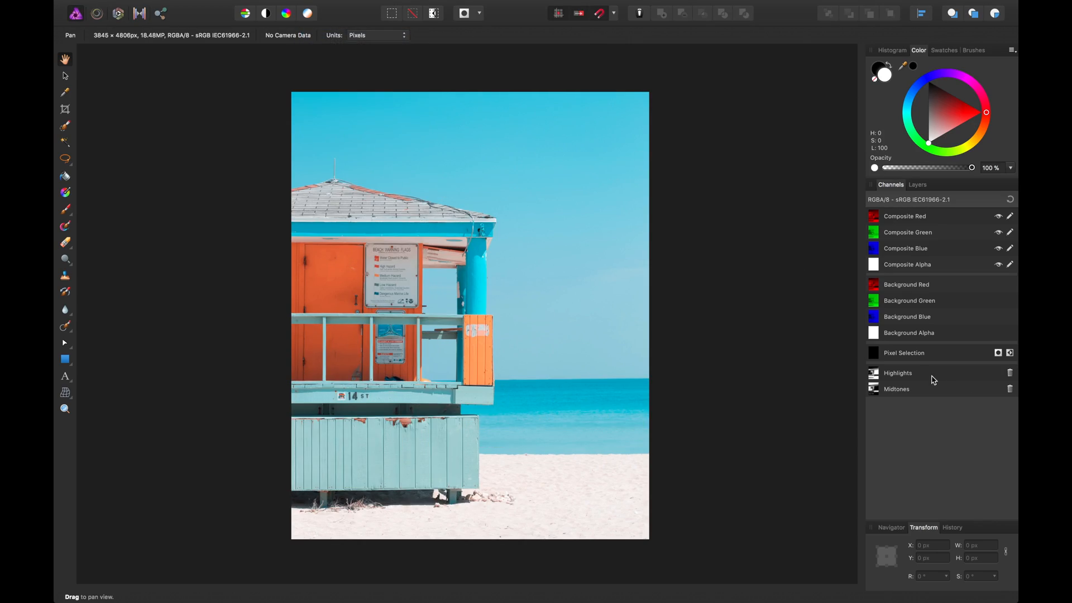
Step: Select the shadows of the Background layer by tonal range and bring the channel list back into view
{"action": "left_click", "coordinate": [919, 185]}
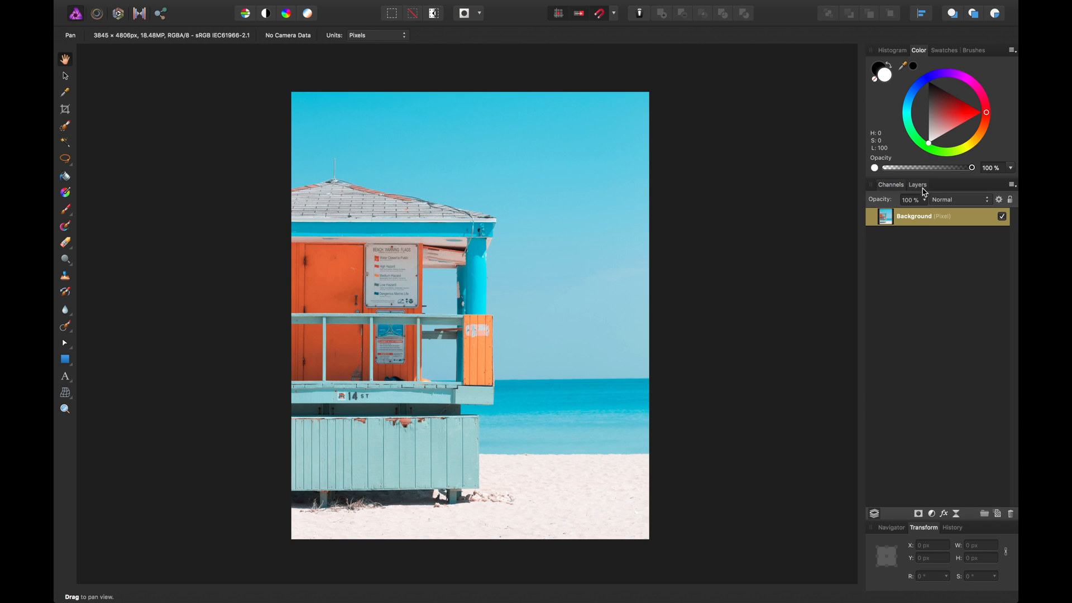
{"action": "right_click", "coordinate": [896, 218]}
{"action": "left_click", "coordinate": [884, 224]}
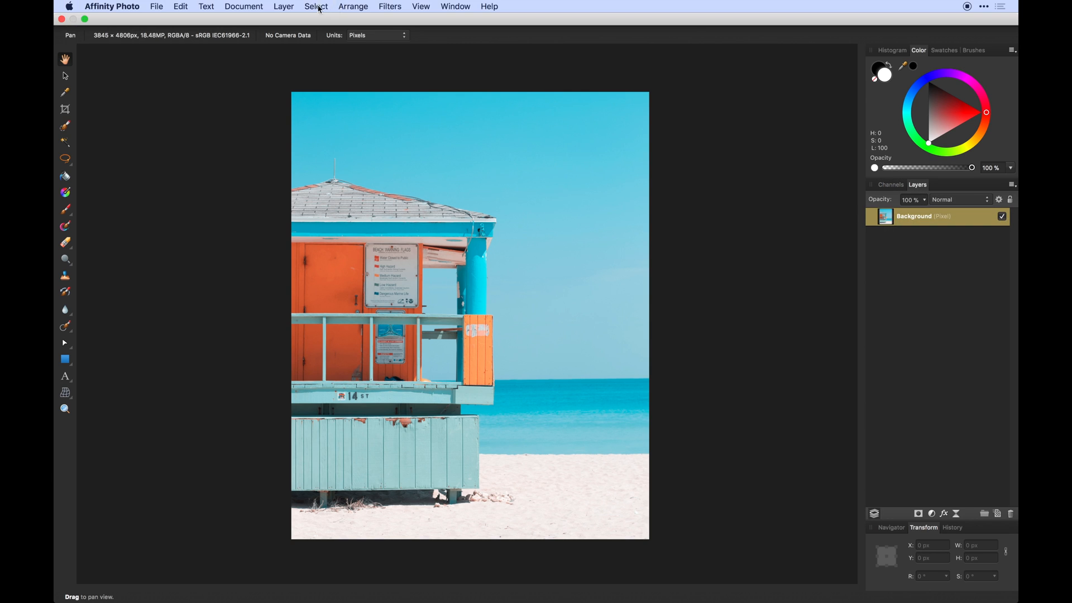
{"action": "left_click", "coordinate": [316, 7]}
{"action": "mouse_move", "coordinate": [383, 155]}
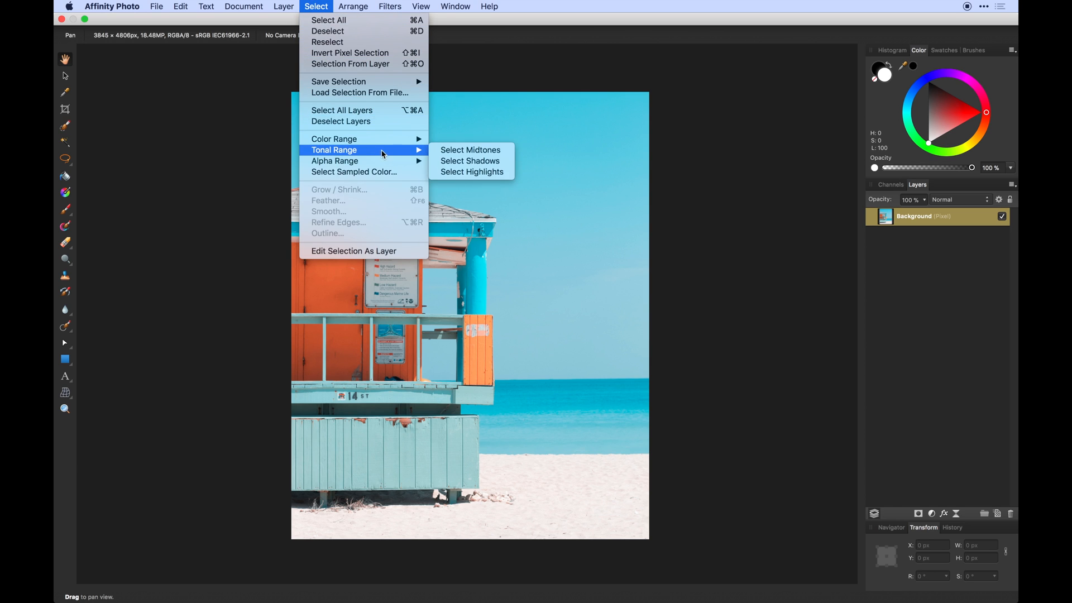
{"action": "left_click", "coordinate": [455, 161]}
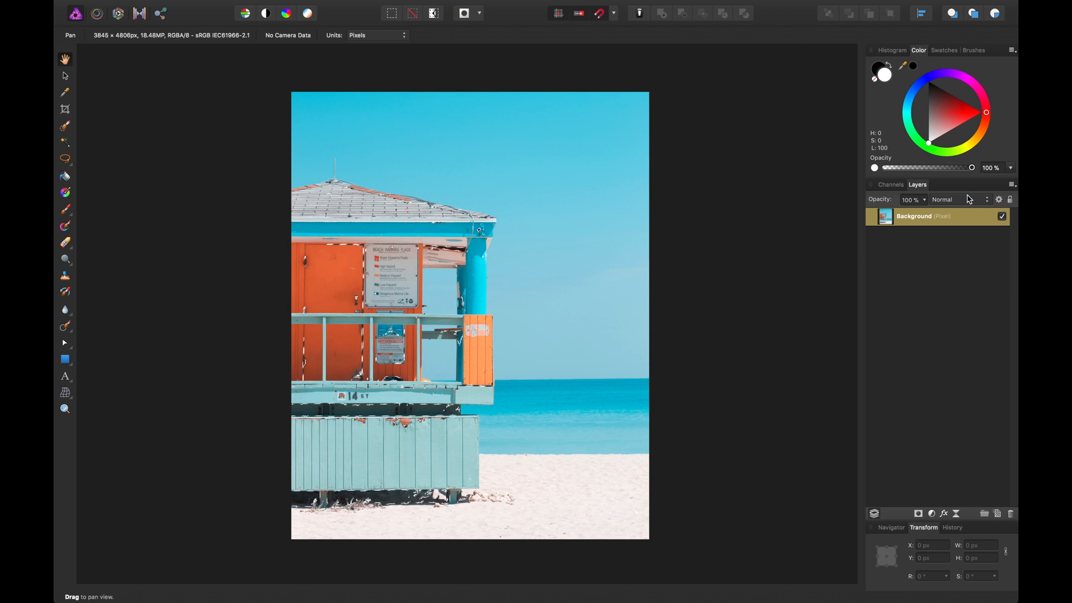
{"action": "left_click", "coordinate": [898, 187]}
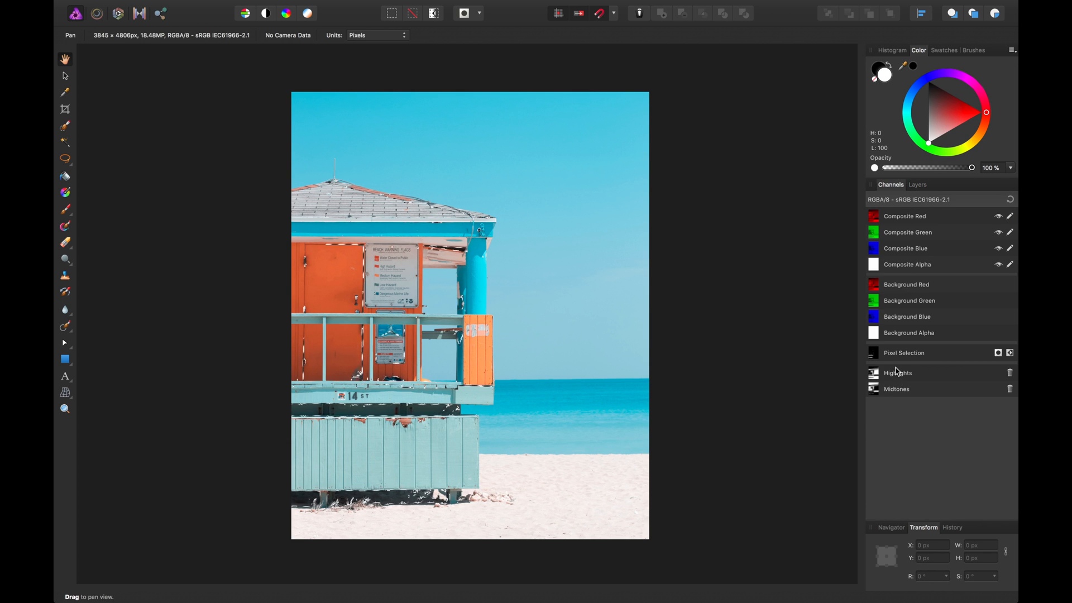
Step: Save the shadow selection as a spare channel named Shadows, and clear the pixel selection
{"action": "right_click", "coordinate": [879, 356]}
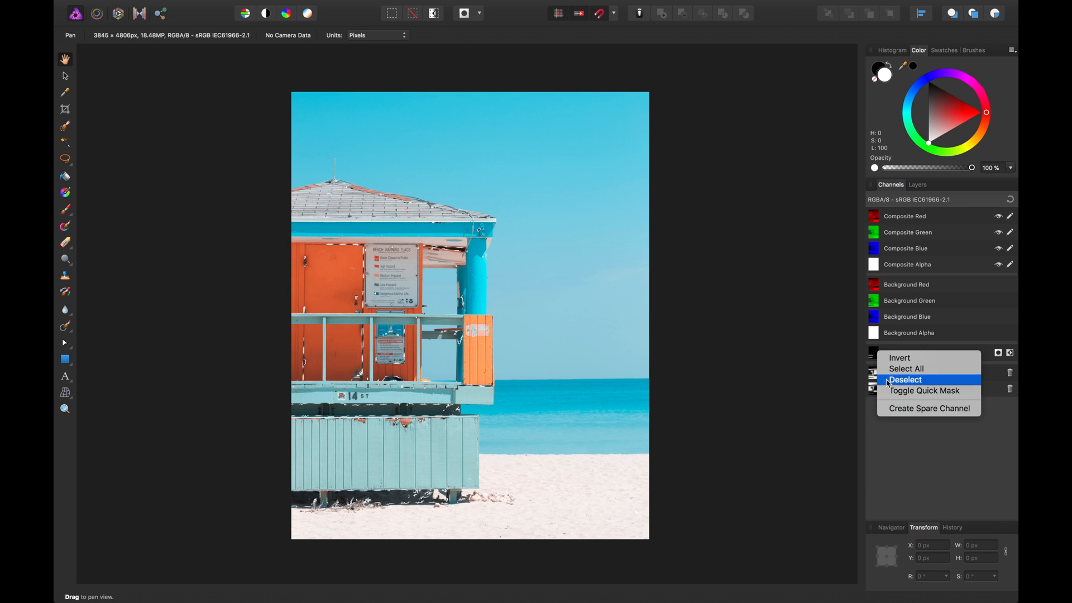
{"action": "left_click", "coordinate": [897, 410]}
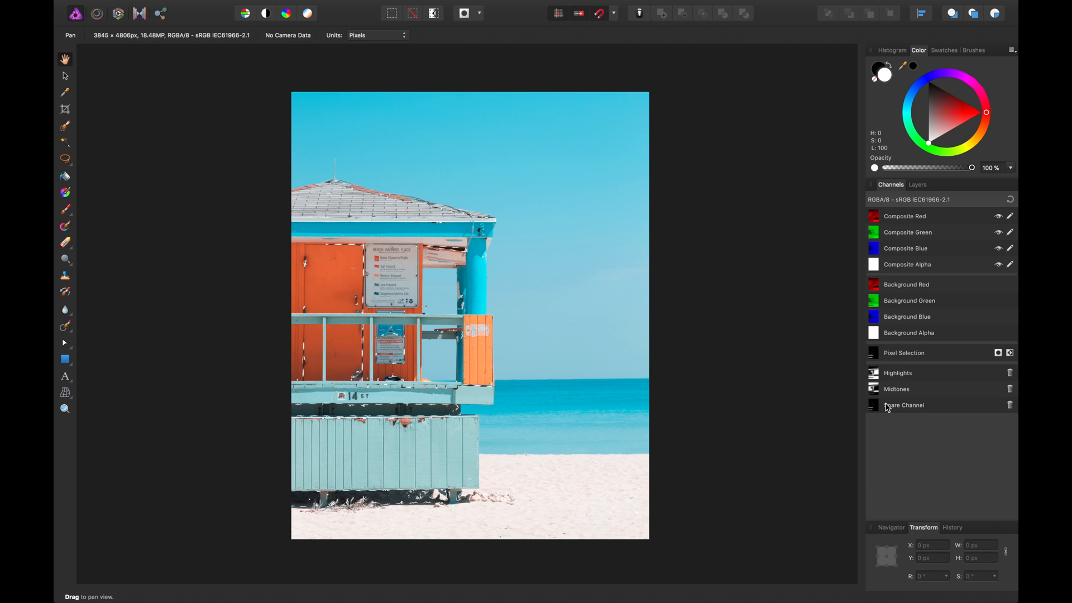
{"action": "right_click", "coordinate": [888, 408]}
{"action": "left_click", "coordinate": [869, 408]}
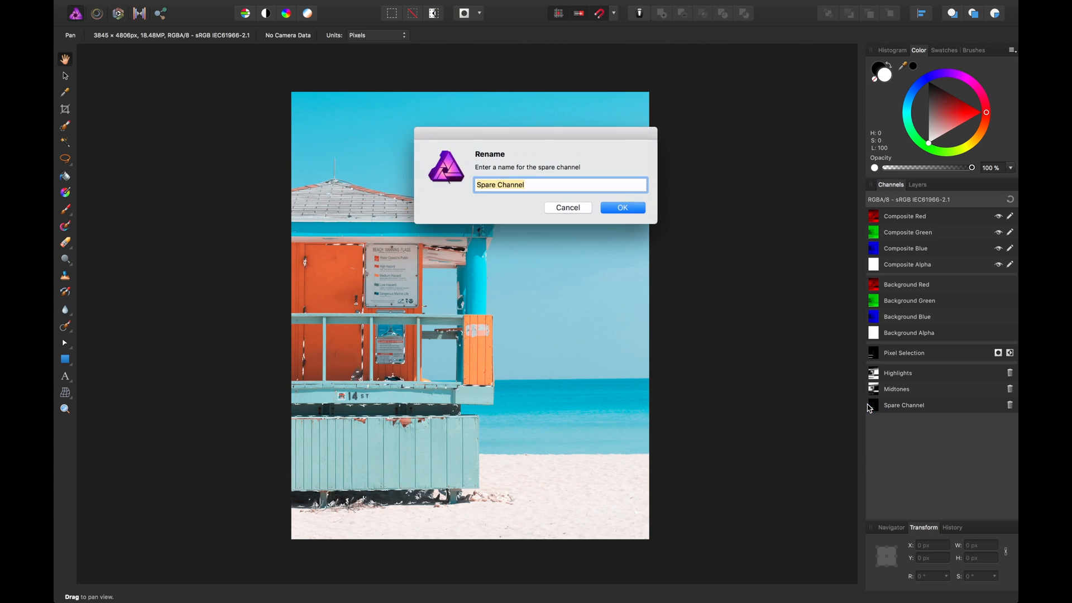
{"action": "type", "text": "Shadows"}
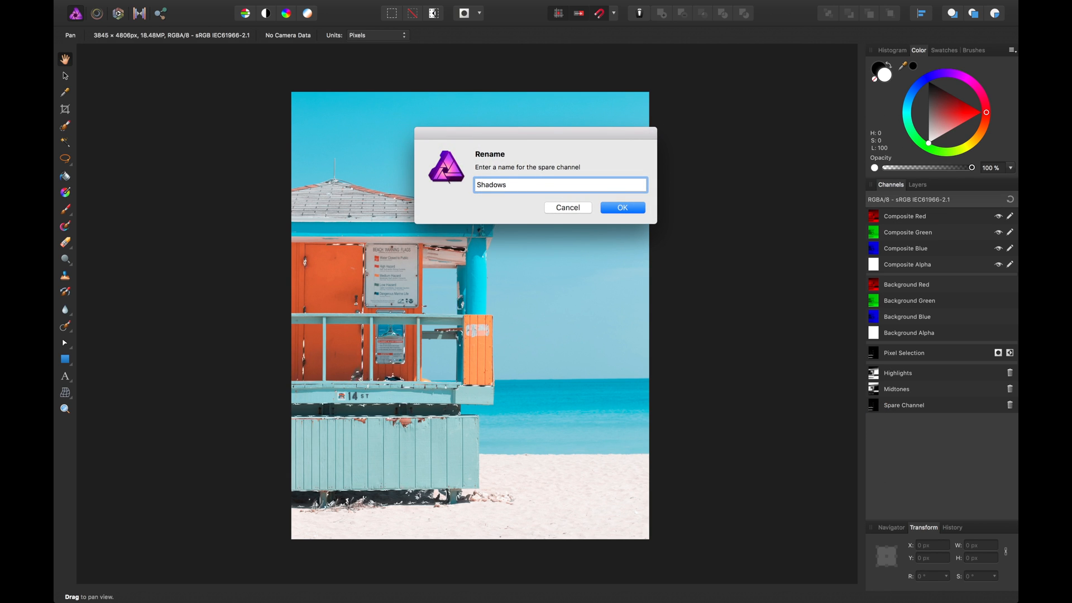
{"action": "key", "text": "Return"}
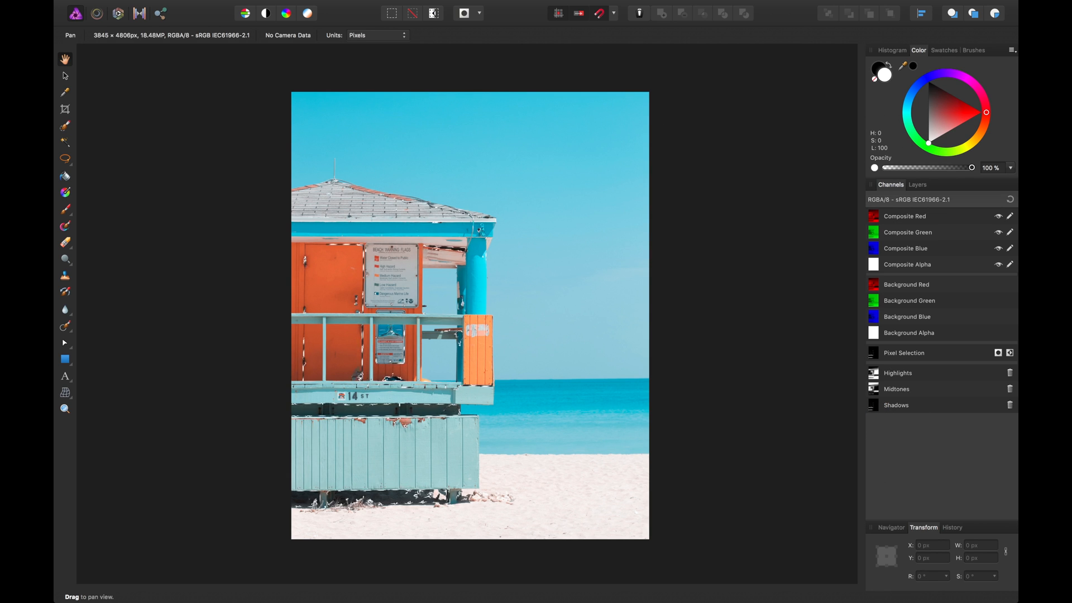
{"action": "key", "text": "super+d"}
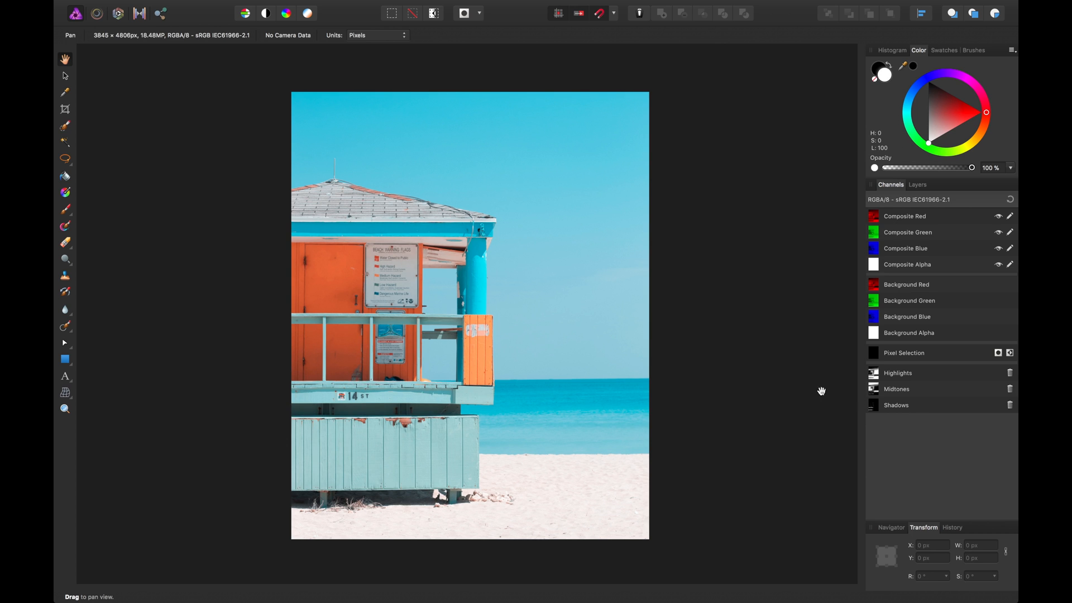
Step: Deselect the Background layer and add a live High Pass filter layer above it
{"action": "left_click", "coordinate": [917, 184]}
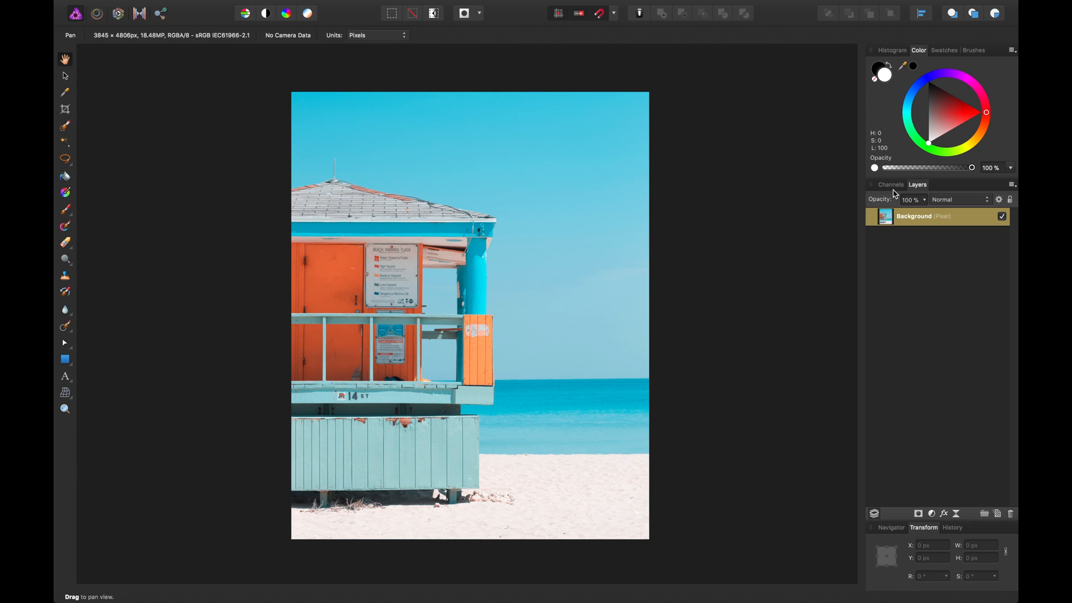
{"action": "left_click", "coordinate": [893, 190]}
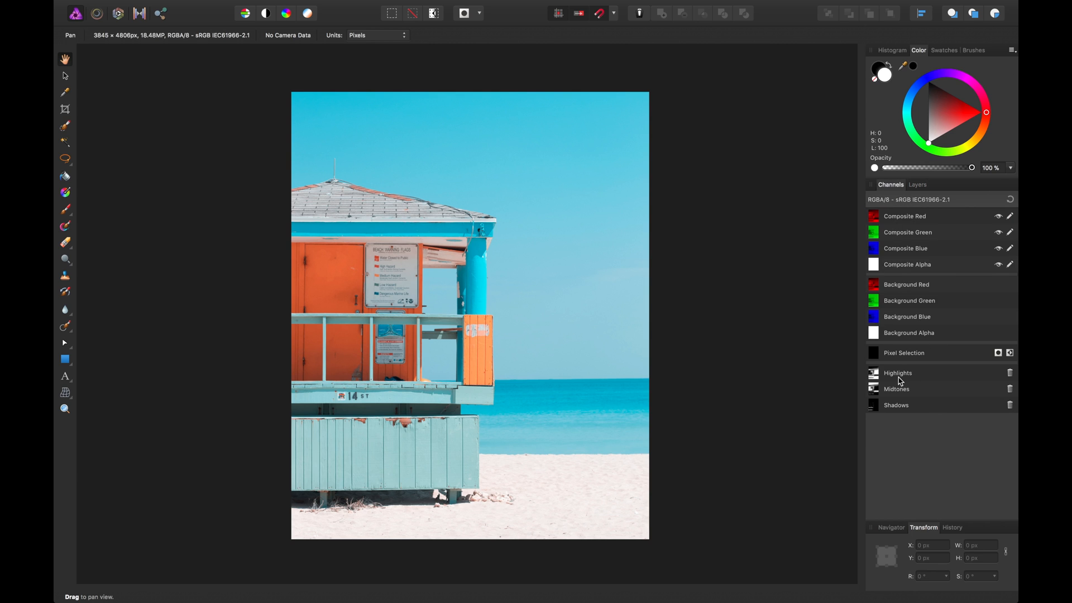
{"action": "left_click", "coordinate": [917, 185]}
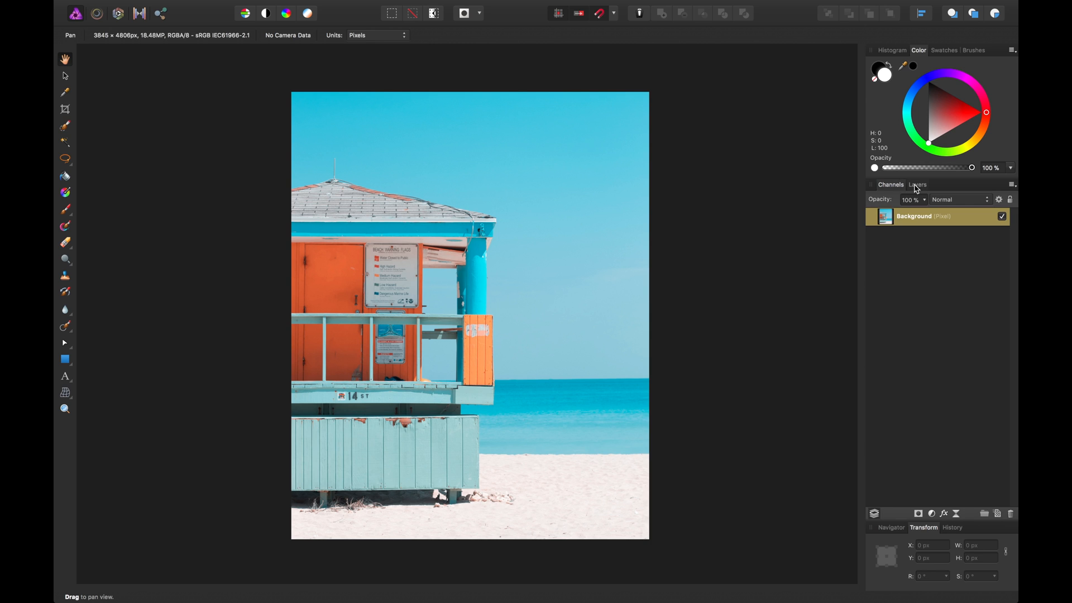
{"action": "mouse_move", "coordinate": [374, 4]}
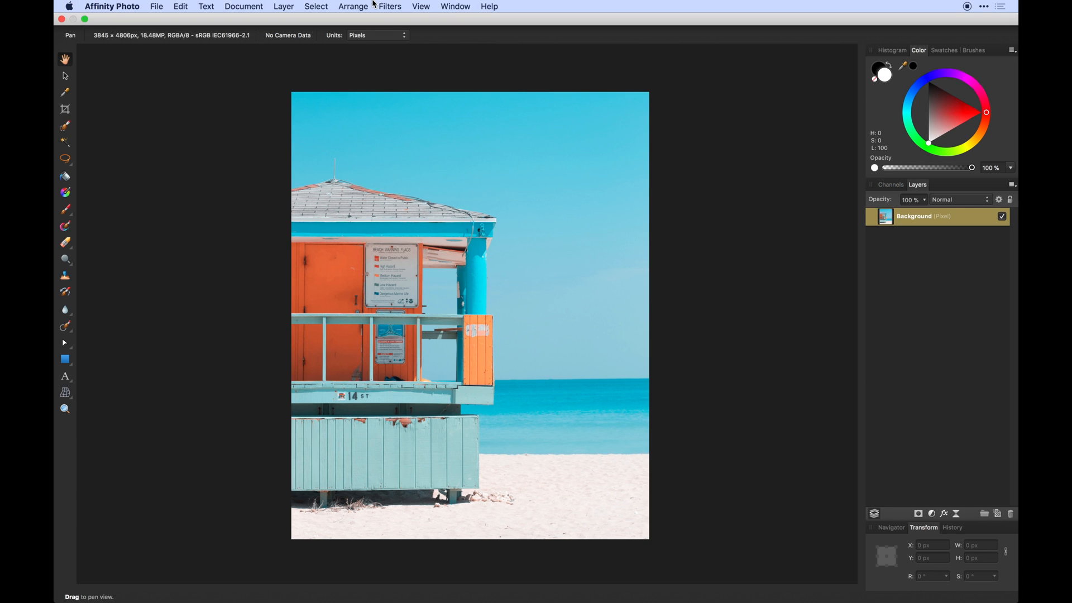
{"action": "left_click", "coordinate": [924, 395]}
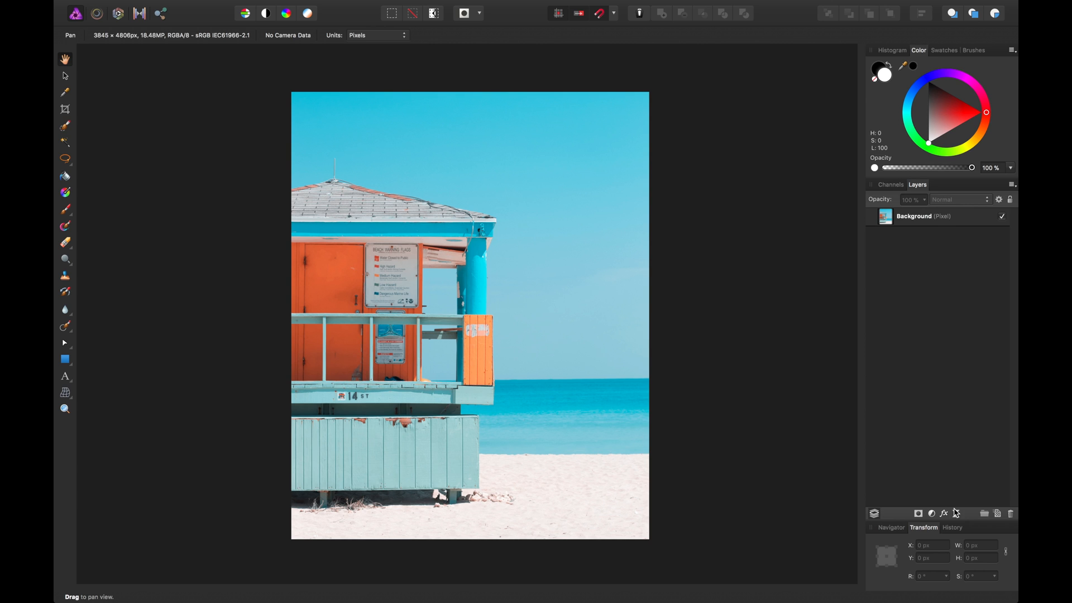
{"action": "left_click", "coordinate": [957, 514]}
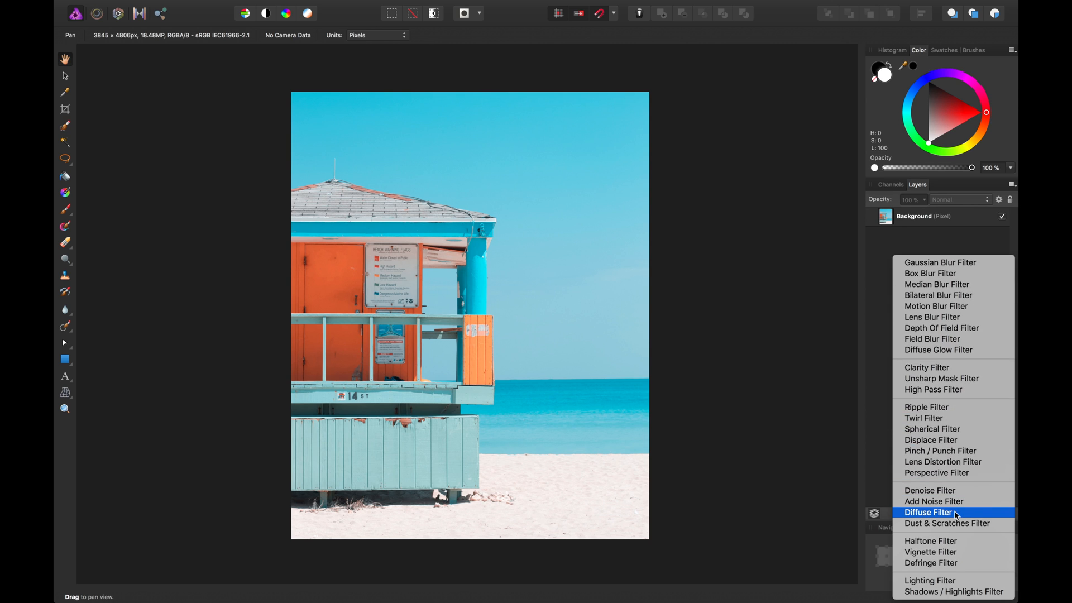
{"action": "left_click", "coordinate": [878, 449]}
{"action": "left_click", "coordinate": [957, 514]}
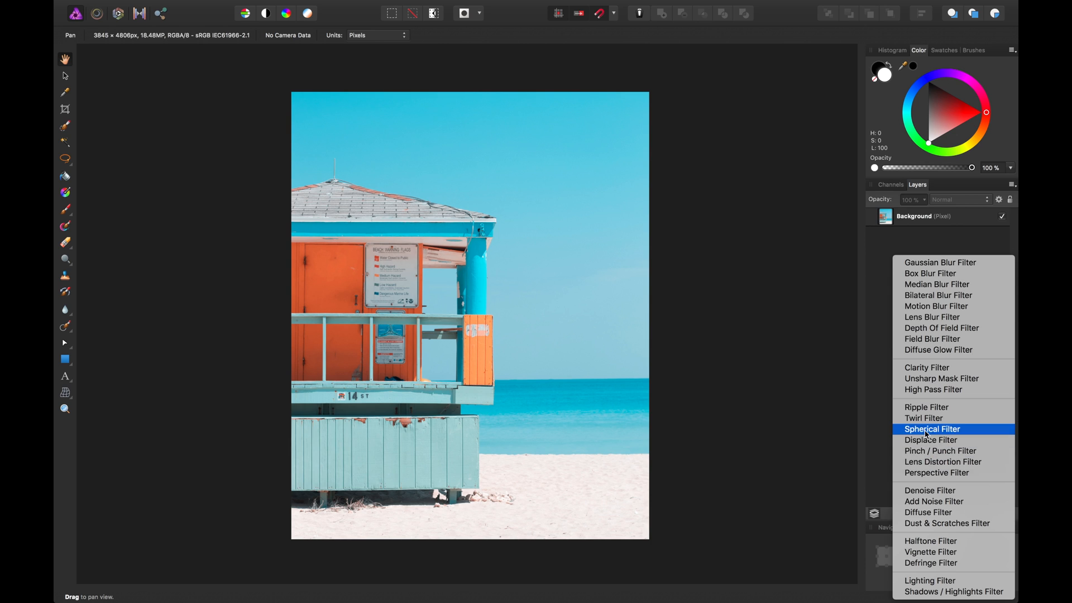
{"action": "left_click", "coordinate": [929, 395]}
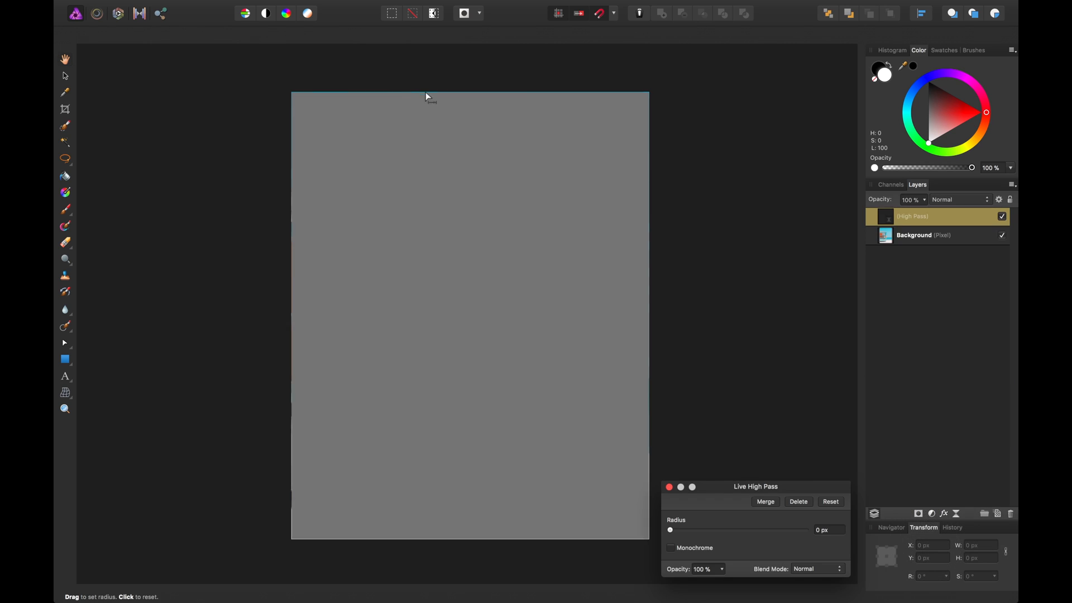
Step: Set the live High Pass filter's radius to 8 px and close its settings
{"action": "left_click_drag", "start_coordinate": [678, 535], "coordinate": [789, 536]}
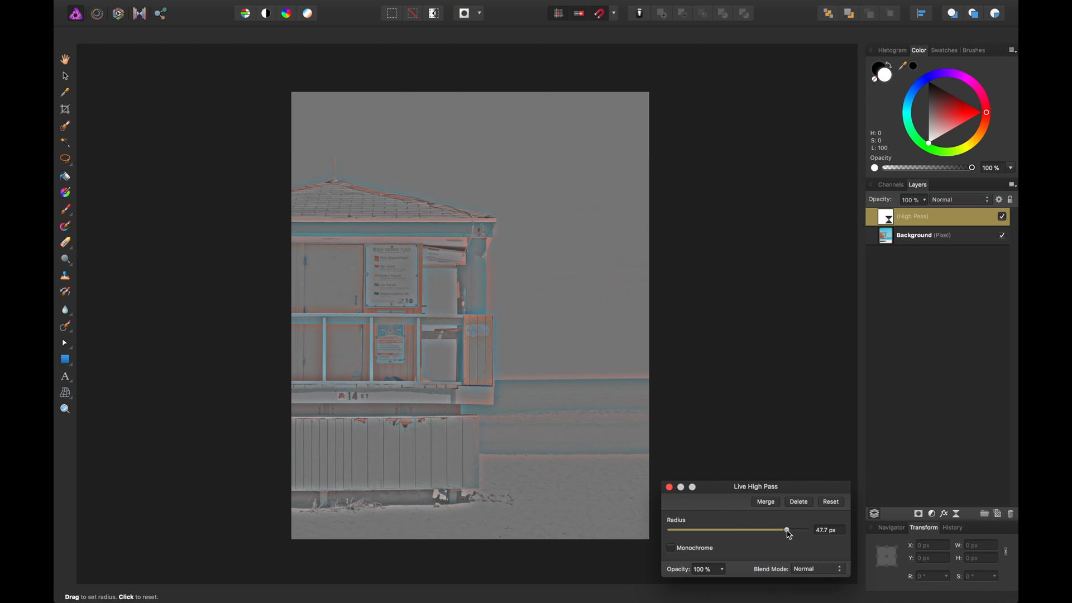
{"action": "left_click_drag", "start_coordinate": [788, 535], "coordinate": [723, 532]}
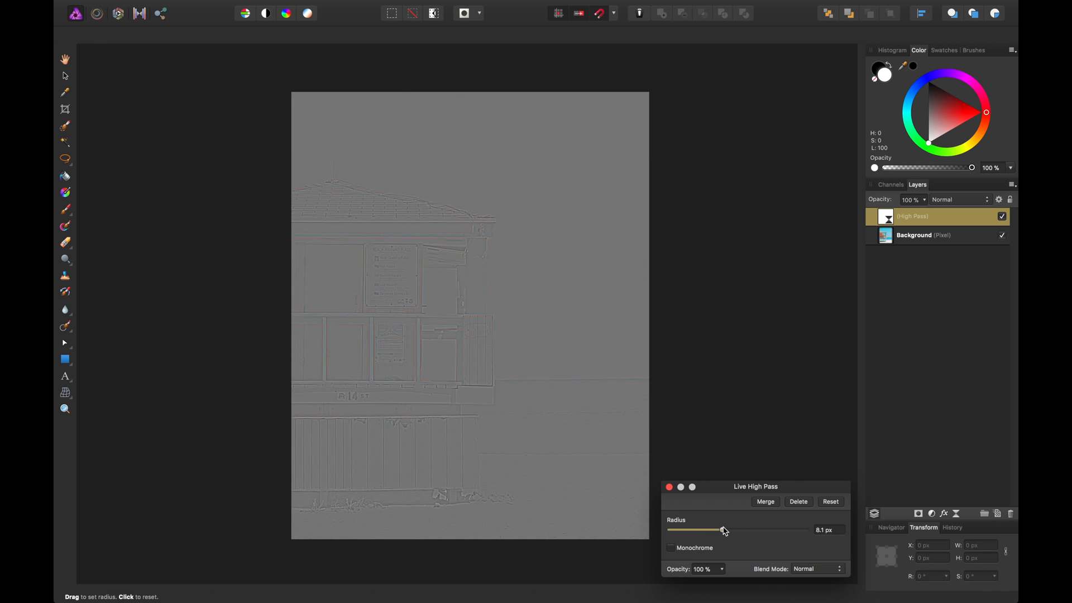
{"action": "left_click", "coordinate": [818, 531]}
{"action": "left_click", "coordinate": [669, 487]}
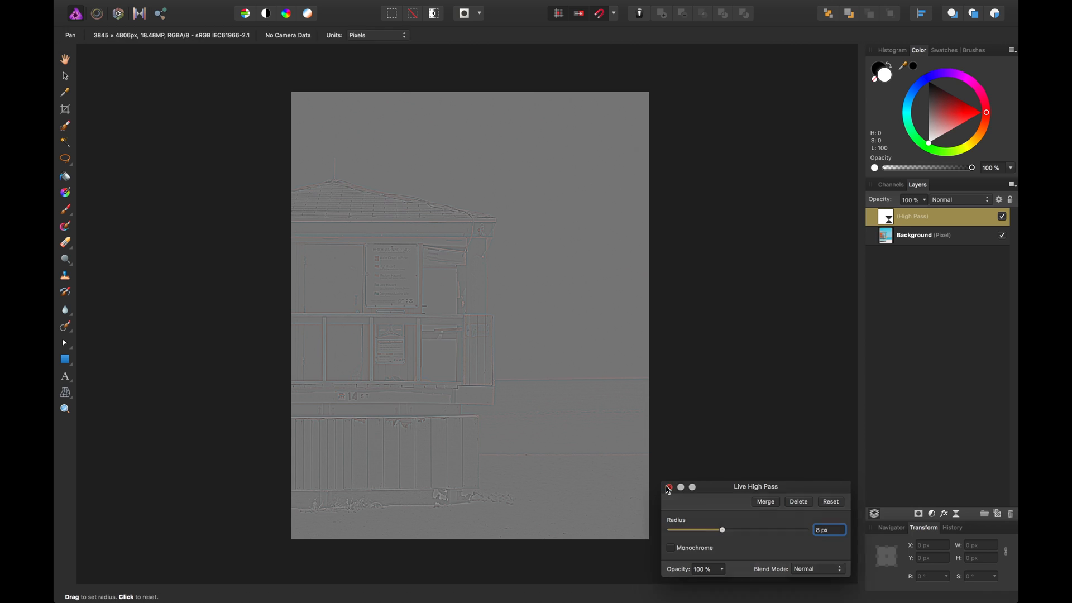
Step: Load the Highlights spare channel into the High Pass layer's alpha so it masks the filter
{"action": "left_click", "coordinate": [889, 185]}
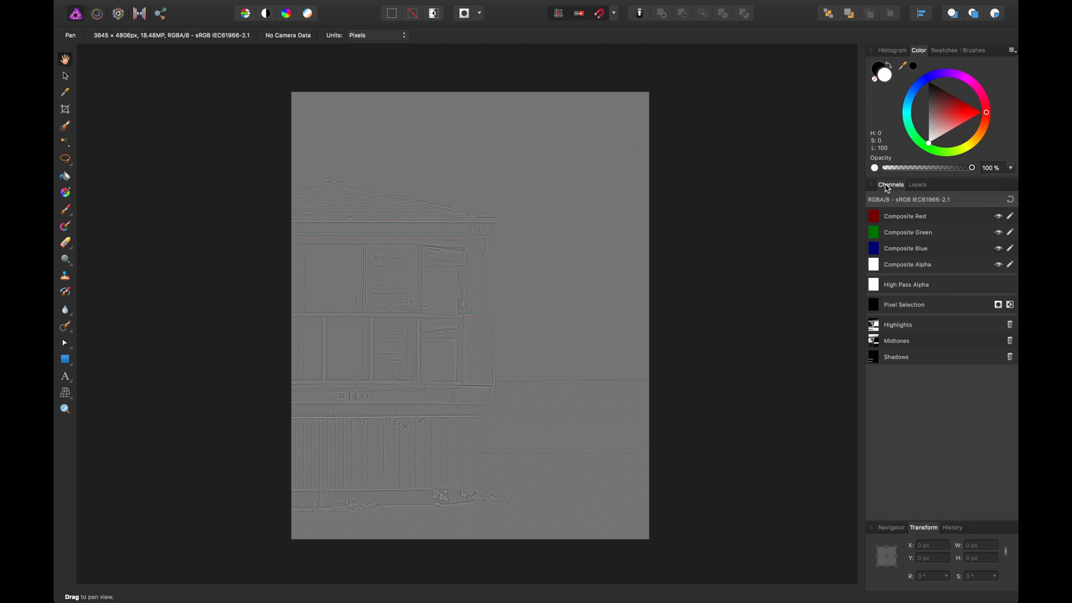
{"action": "right_click", "coordinate": [877, 329]}
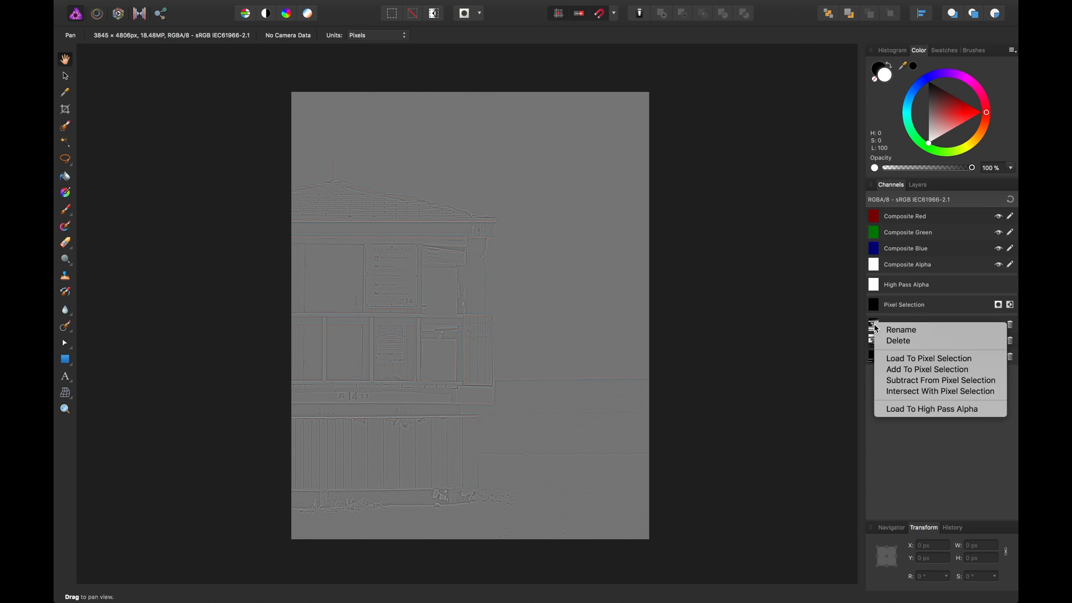
{"action": "left_click", "coordinate": [899, 415]}
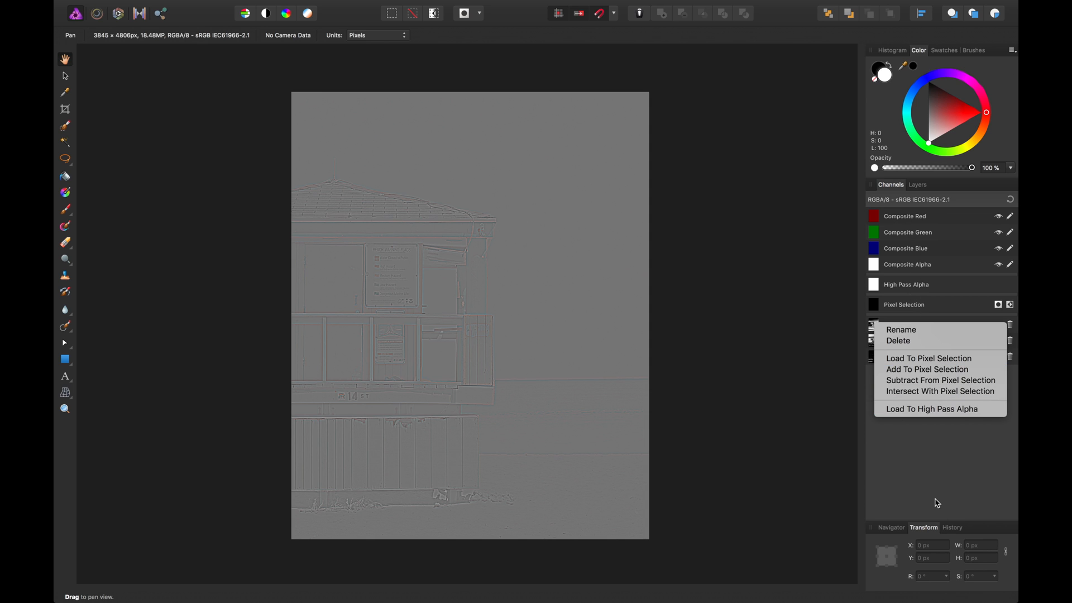
{"action": "left_click", "coordinate": [918, 185]}
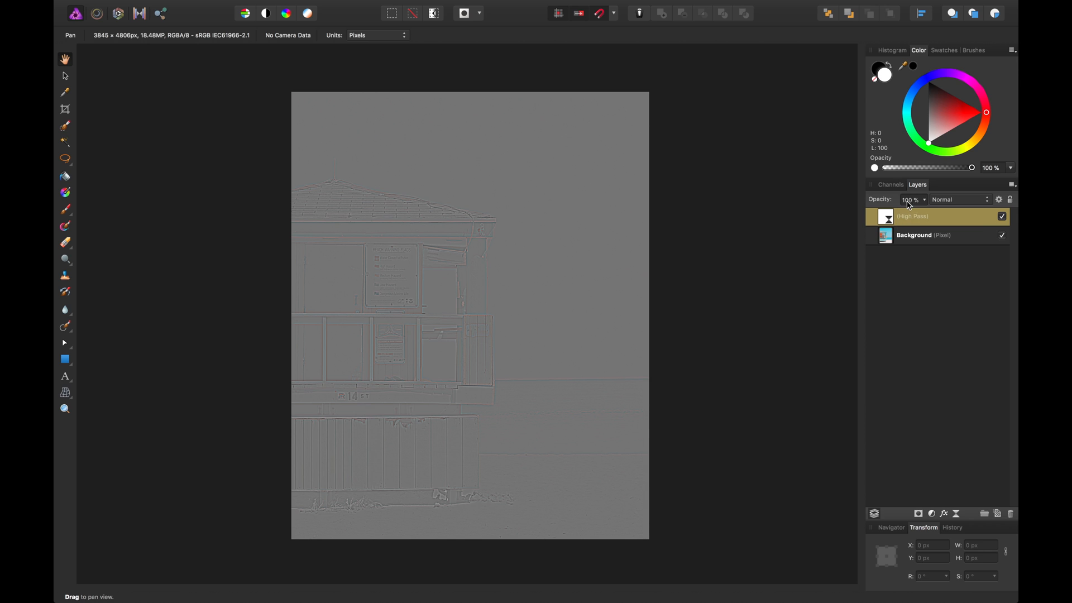
{"action": "left_click", "coordinate": [898, 187]}
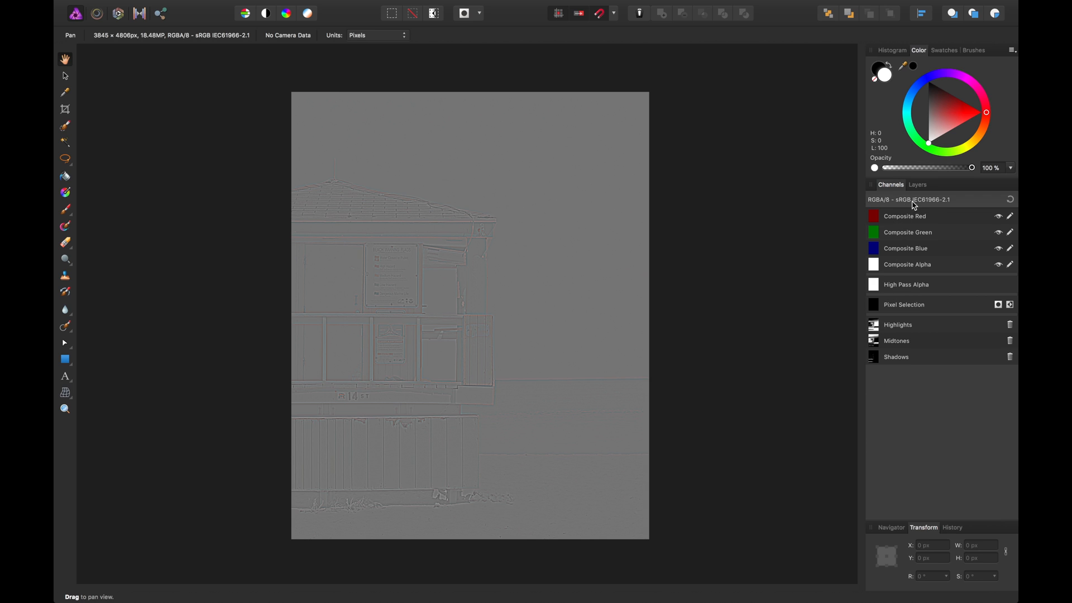
{"action": "left_click", "coordinate": [917, 185]}
{"action": "left_click", "coordinate": [886, 186]}
{"action": "right_click", "coordinate": [875, 327]}
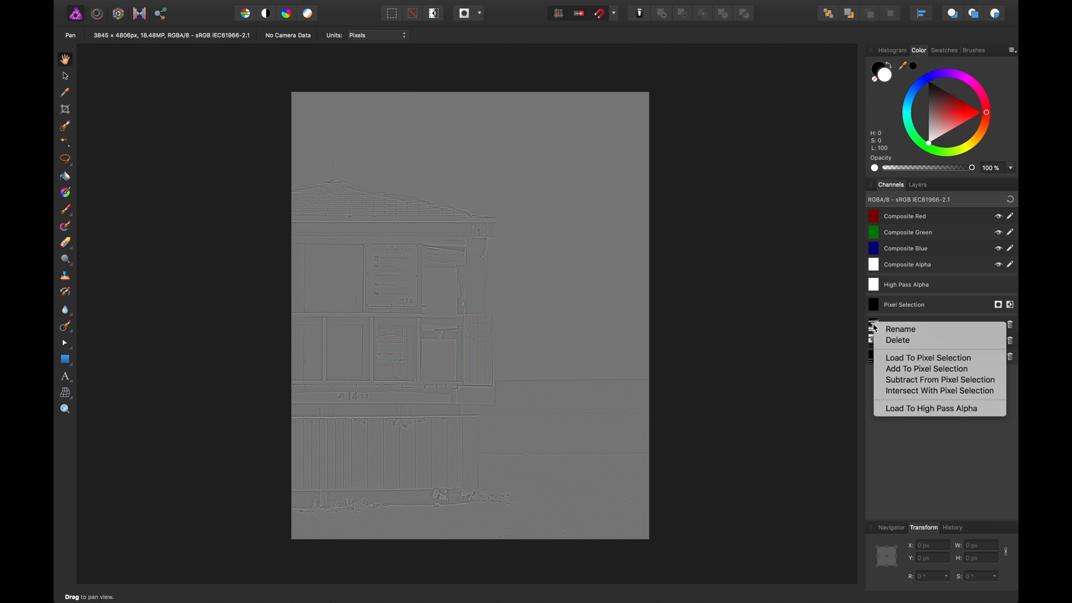
{"action": "left_click", "coordinate": [918, 408]}
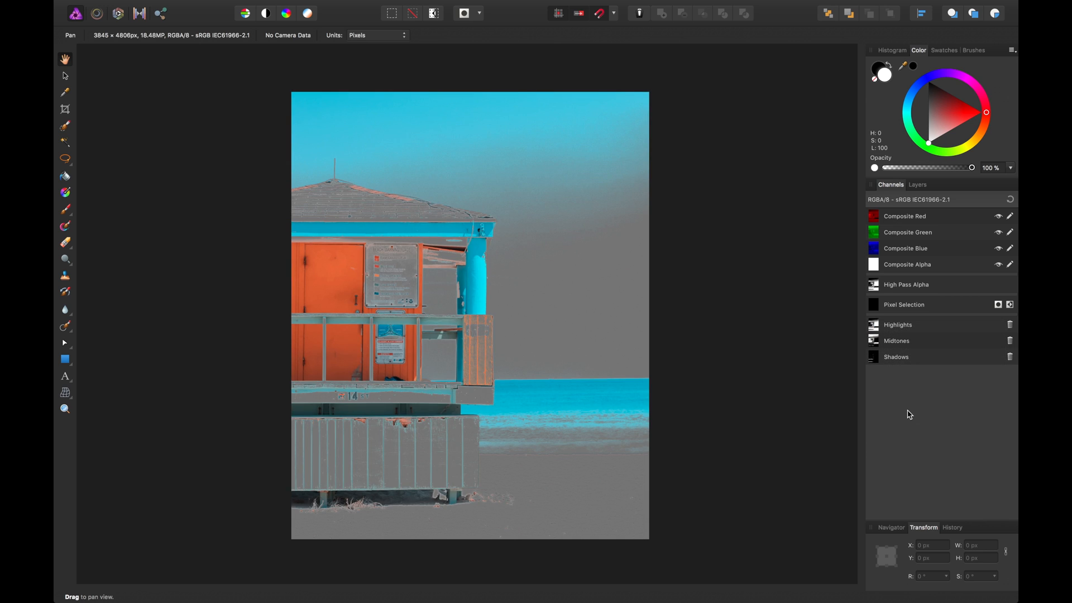
Step: Set the High Pass layer's blend mode to Linear Light, lower its opacity to 90 %, and deselect it
{"action": "left_click", "coordinate": [916, 185]}
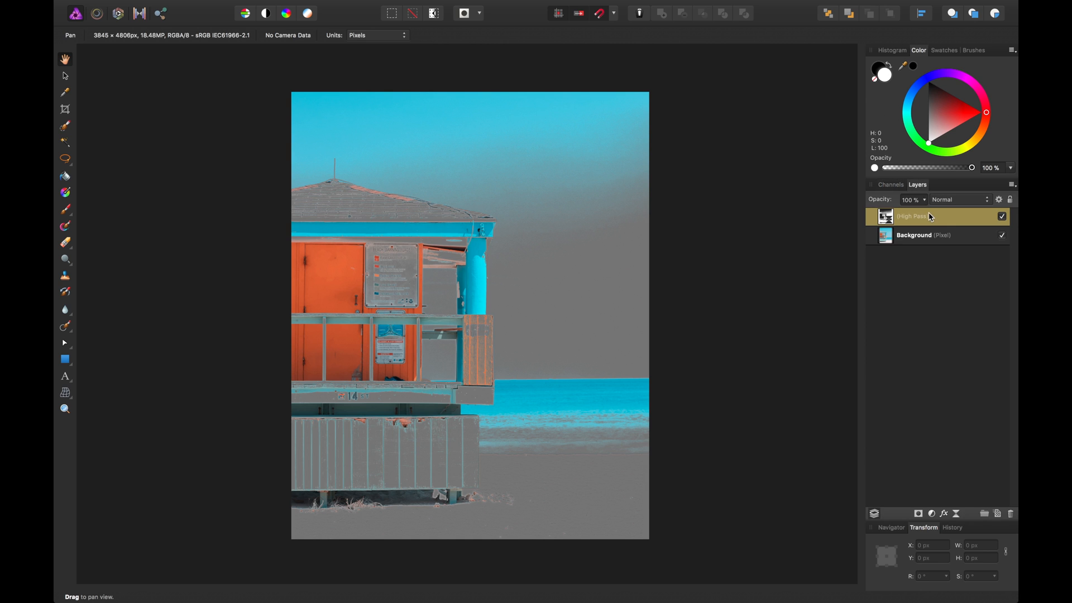
{"action": "mouse_move", "coordinate": [925, 201]}
{"action": "left_mouse_down"}
{"action": "mouse_move", "coordinate": [922, 216]}
{"action": "mouse_move", "coordinate": [876, 216]}
{"action": "mouse_move", "coordinate": [939, 212]}
{"action": "left_mouse_up"}
{"action": "left_click", "coordinate": [953, 202]}
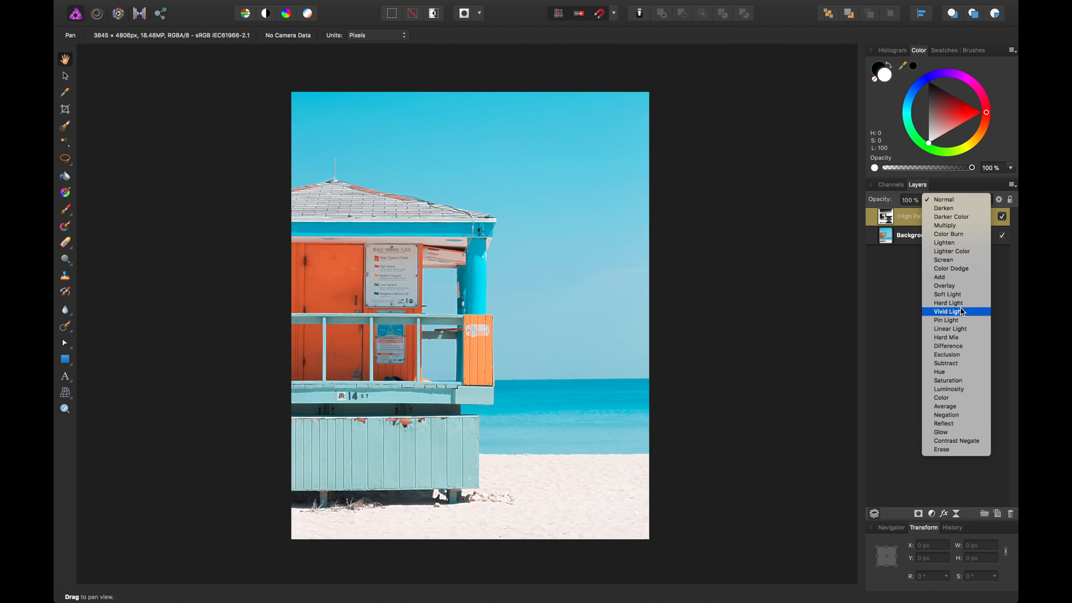
{"action": "left_click", "coordinate": [964, 330]}
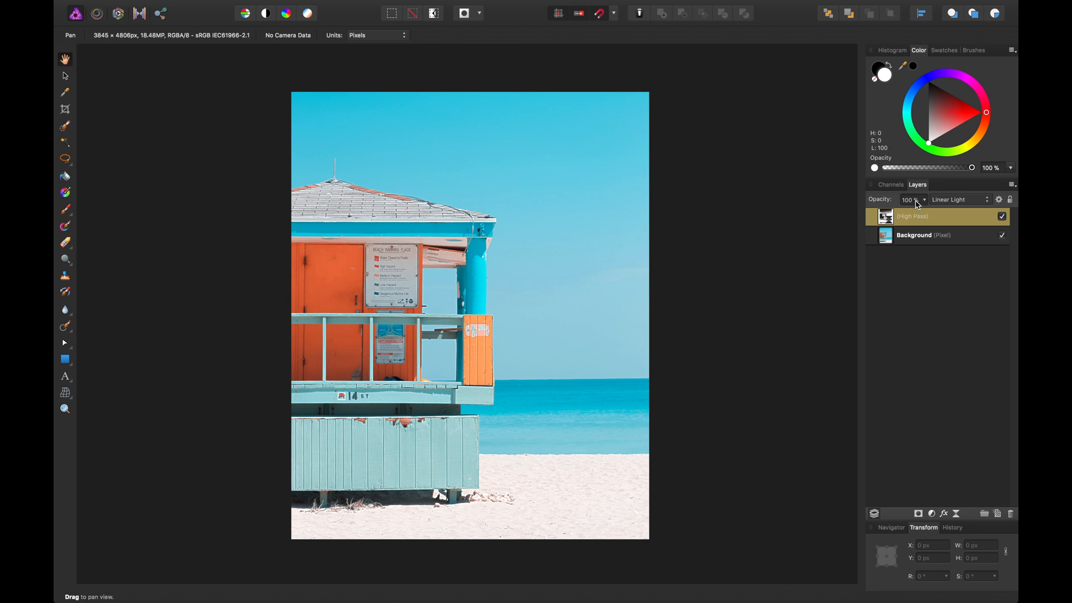
{"action": "left_click_drag", "start_coordinate": [925, 204], "coordinate": [916, 217]}
{"action": "left_click", "coordinate": [1003, 335]}
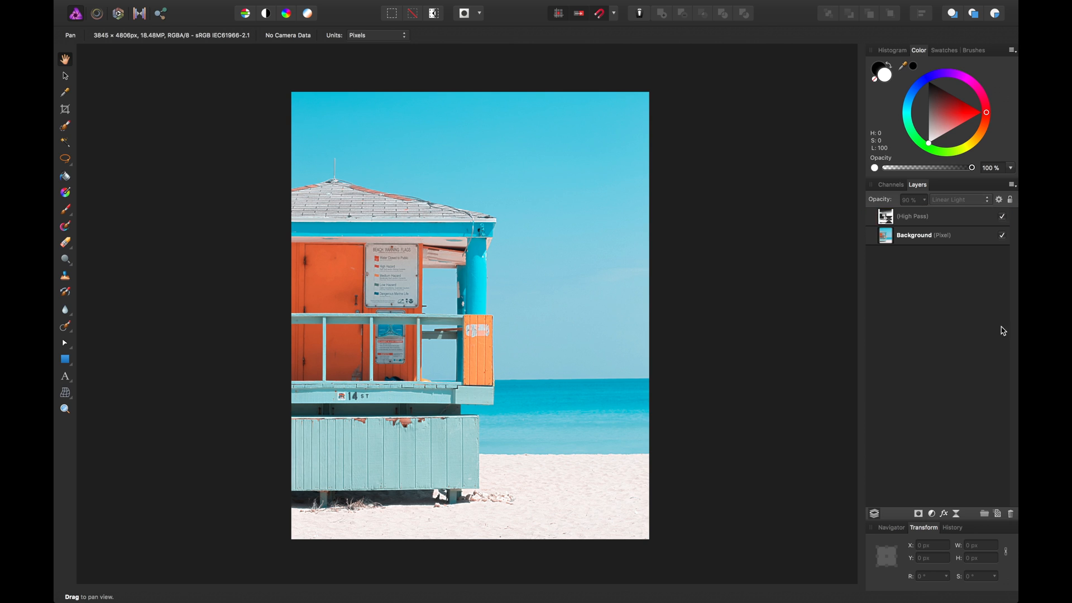
Step: Compare the whole photo with the High Pass layer hidden and shown
{"action": "left_click", "coordinate": [1003, 217]}
{"action": "left_click", "coordinate": [1003, 217]}
{"action": "left_click", "coordinate": [1003, 218]}
{"action": "left_click", "coordinate": [1003, 218]}
{"action": "left_click", "coordinate": [1003, 218]}
{"action": "left_click", "coordinate": [1003, 218]}
Step: Examine the hut's roof and warning sign up close with the High Pass layer hidden and shown
{"action": "key", "text": "super+plus"}
{"action": "key", "text": "super+plus"}
{"action": "left_click_drag", "start_coordinate": [339, 208], "coordinate": [481, 279]}
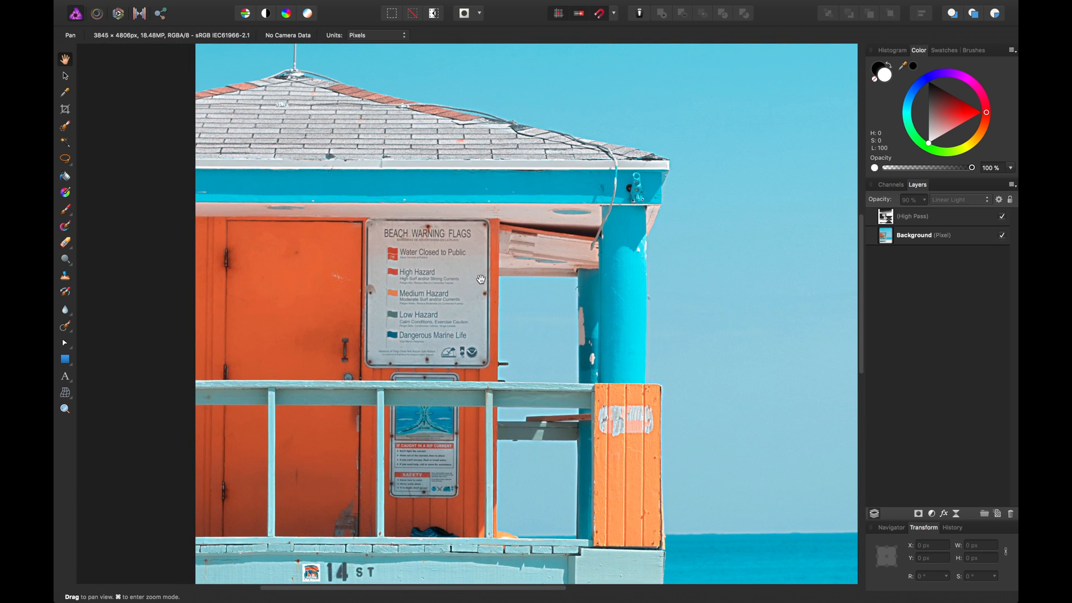
{"action": "left_click", "coordinate": [1003, 217]}
{"action": "left_click", "coordinate": [1003, 217]}
{"action": "scroll", "coordinate": [405, 385], "scroll_direction": "down", "scroll_amount": 4}
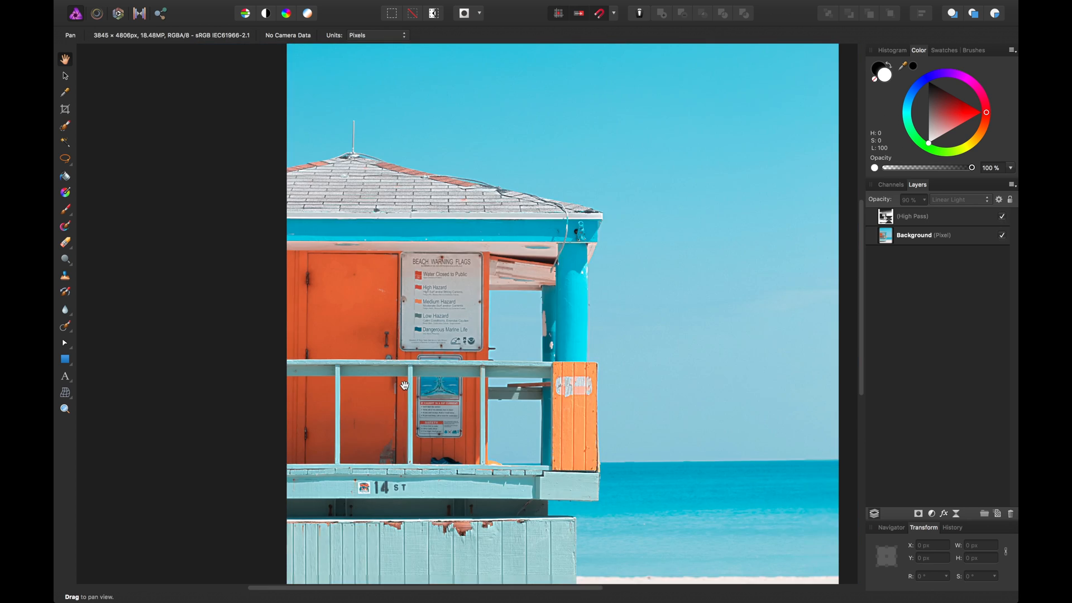
{"action": "scroll", "coordinate": [405, 385], "scroll_direction": "up", "scroll_amount": 3}
{"action": "scroll", "coordinate": [445, 327], "scroll_direction": "down", "scroll_amount": 4}
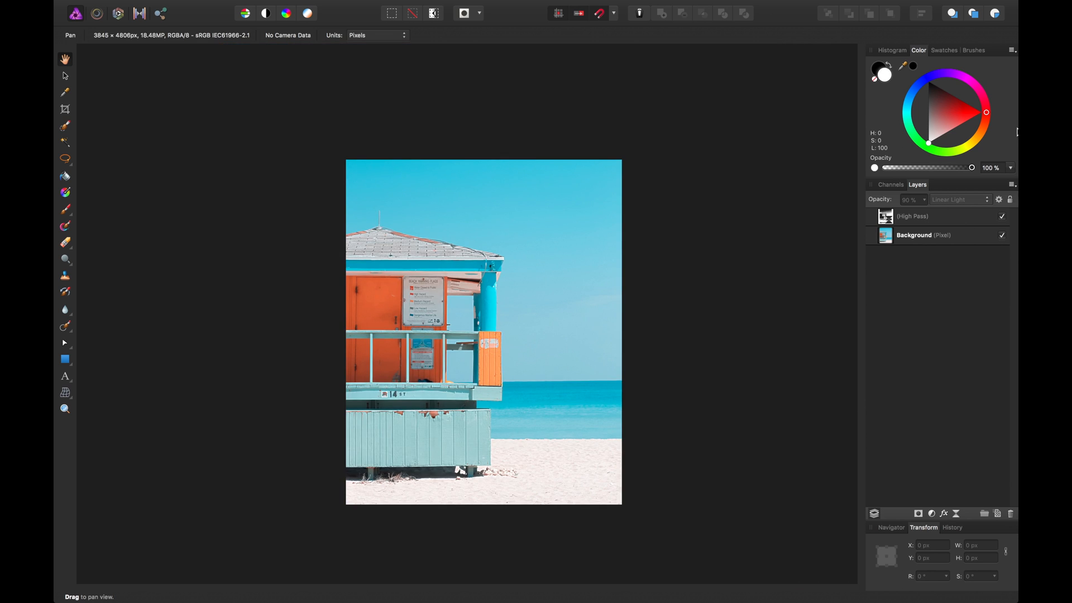
Step: Add an HSL adjustment directly above the Background layer and set its saturation shift to -40 %
{"action": "left_click", "coordinate": [972, 236]}
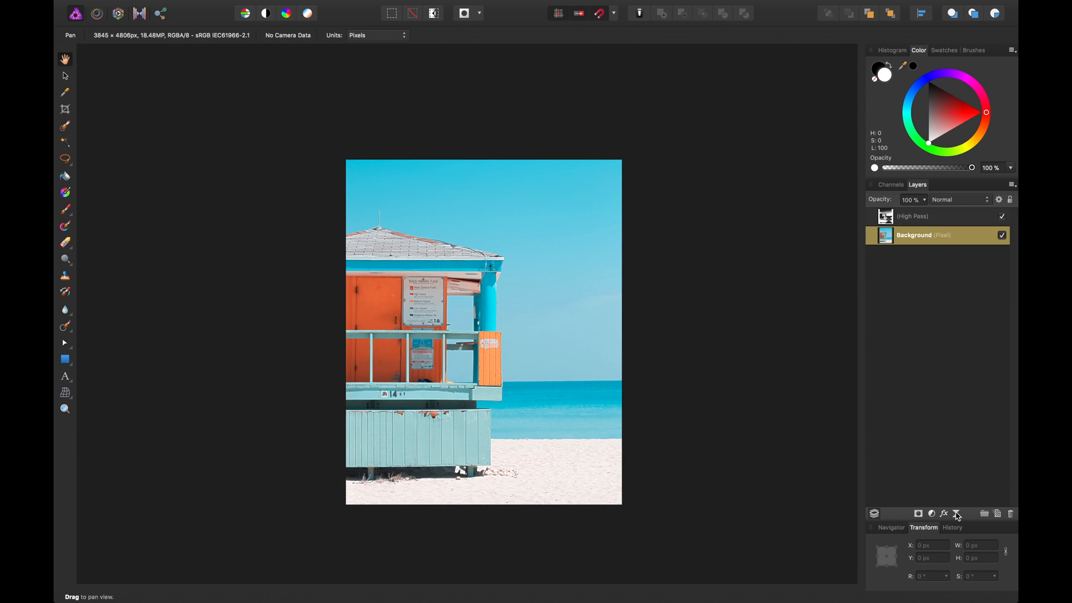
{"action": "left_click", "coordinate": [954, 517]}
{"action": "left_click", "coordinate": [931, 514]}
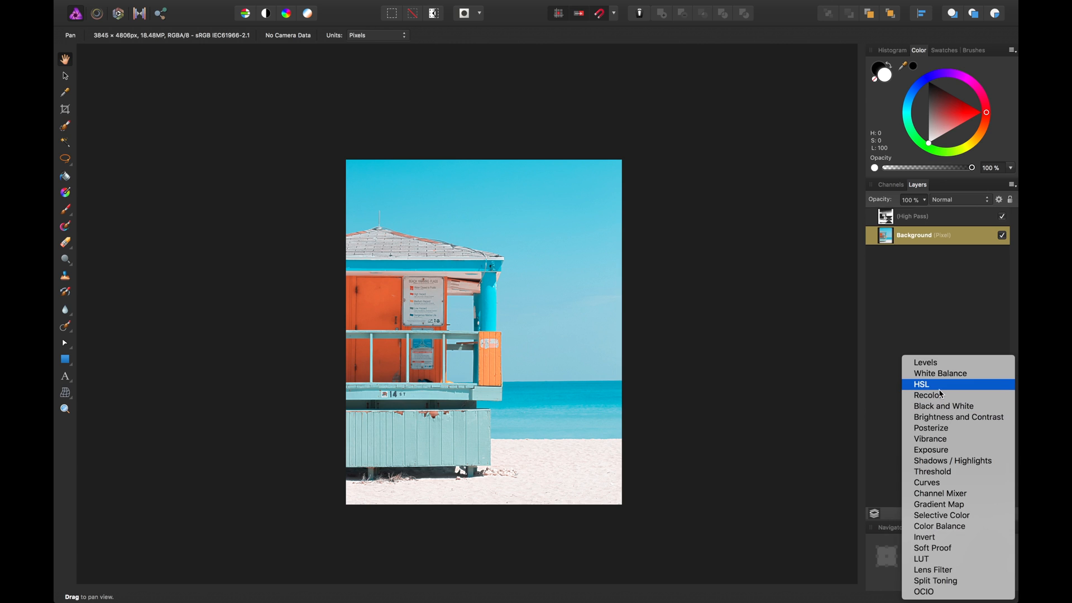
{"action": "left_click", "coordinate": [940, 387]}
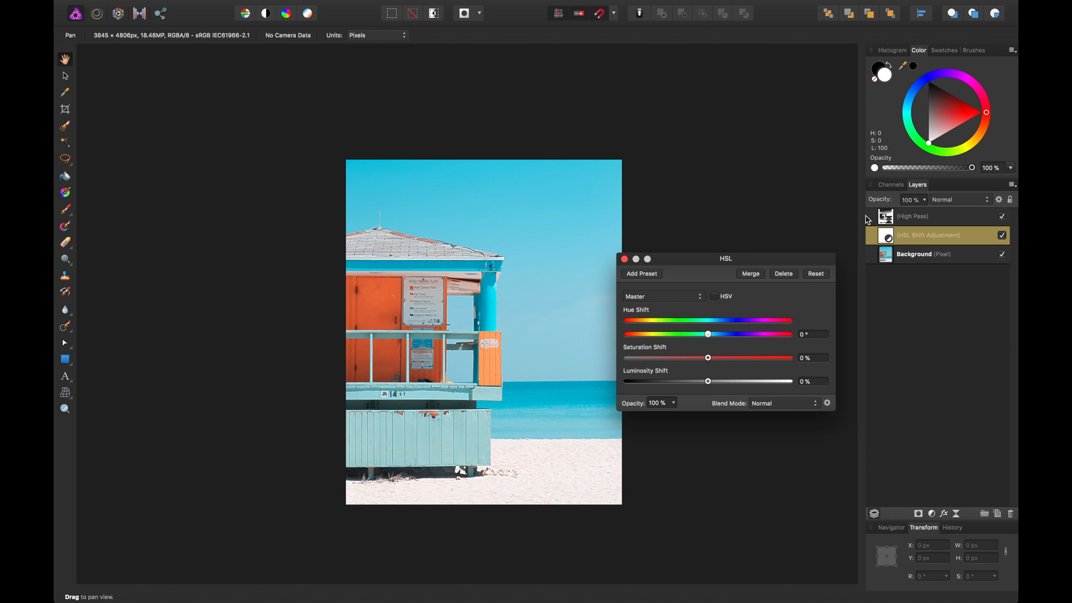
{"action": "left_click_drag", "start_coordinate": [709, 361], "coordinate": [677, 376]}
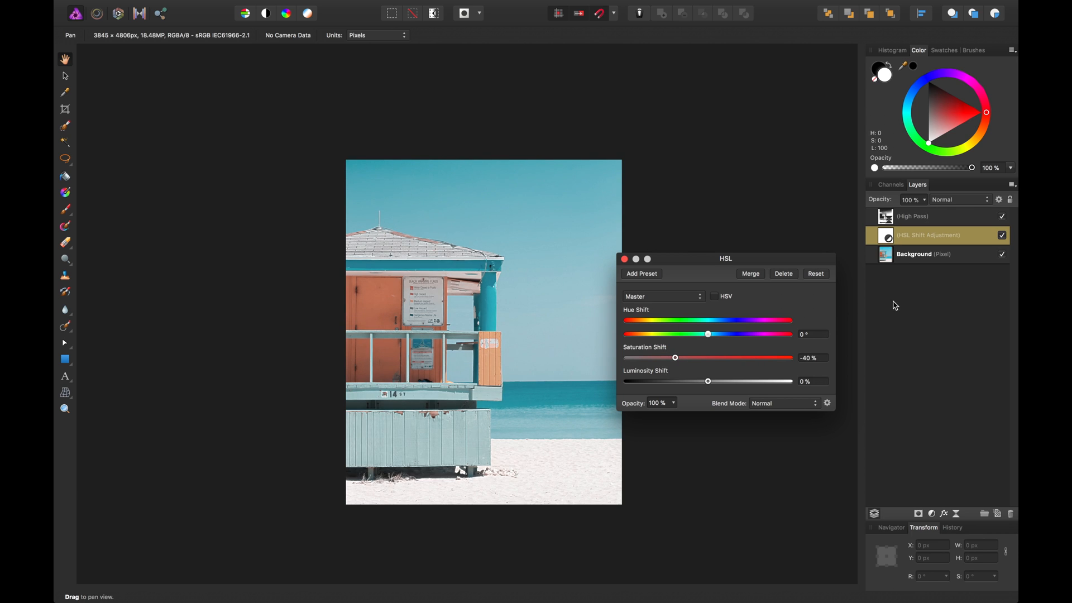
Step: Mask the HSL adjustment by loading the Shadows spare channel into its alpha, and close the HSL settings
{"action": "left_click", "coordinate": [902, 184]}
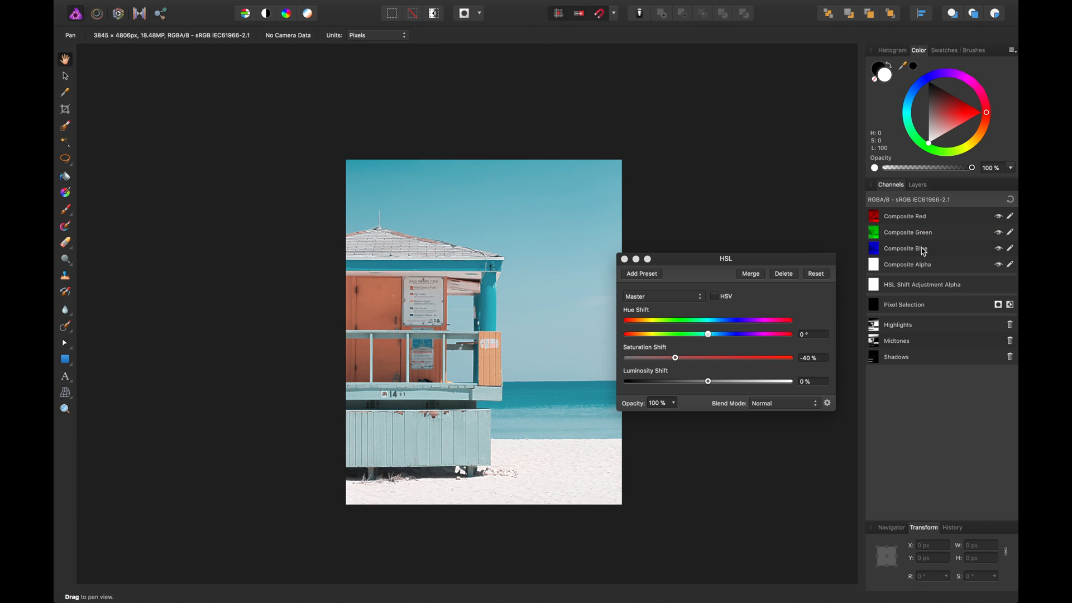
{"action": "right_click", "coordinate": [877, 358]}
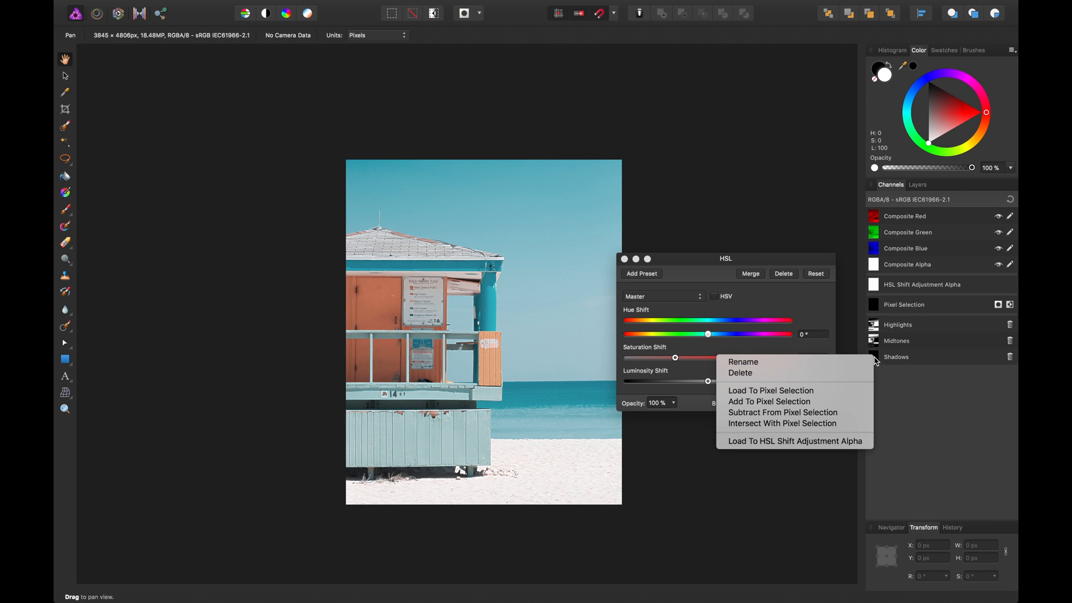
{"action": "left_click", "coordinate": [852, 441]}
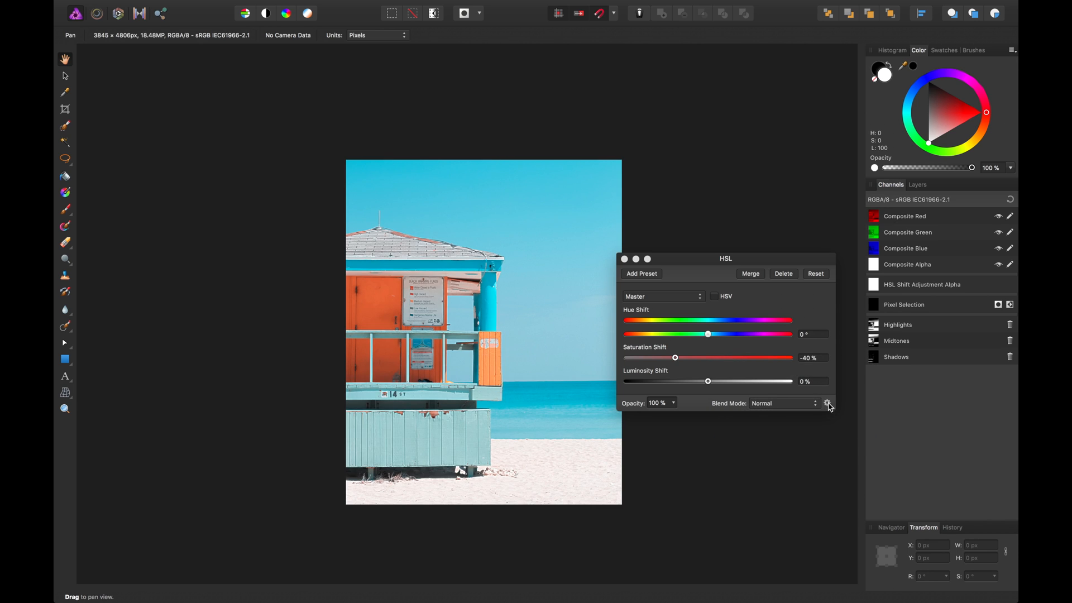
{"action": "left_click", "coordinate": [625, 259]}
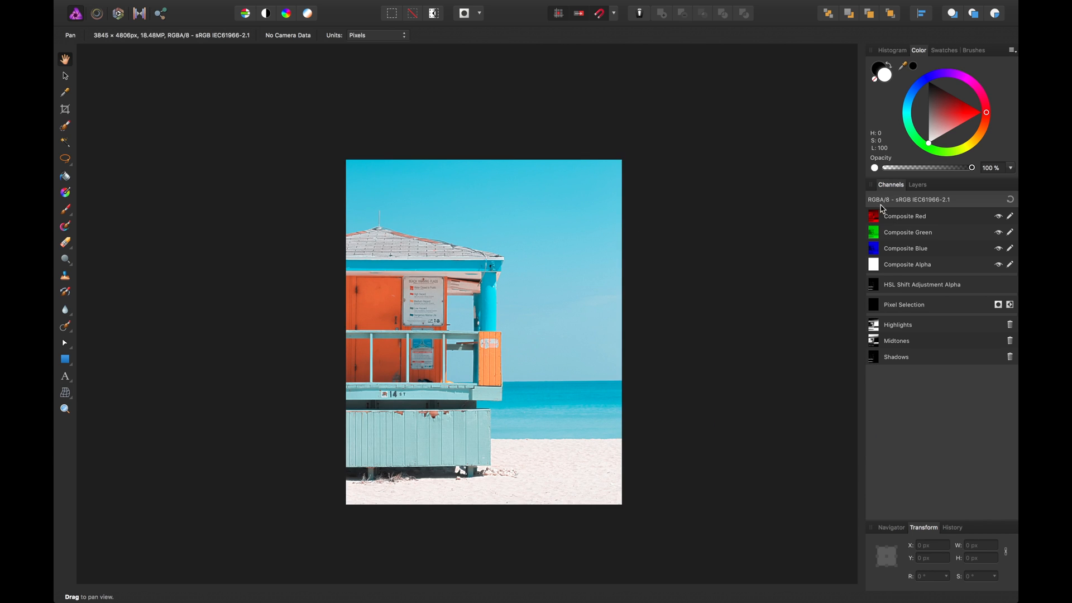
Step: Set the HSL adjustment's blend mode to Soft Light
{"action": "left_click", "coordinate": [917, 185]}
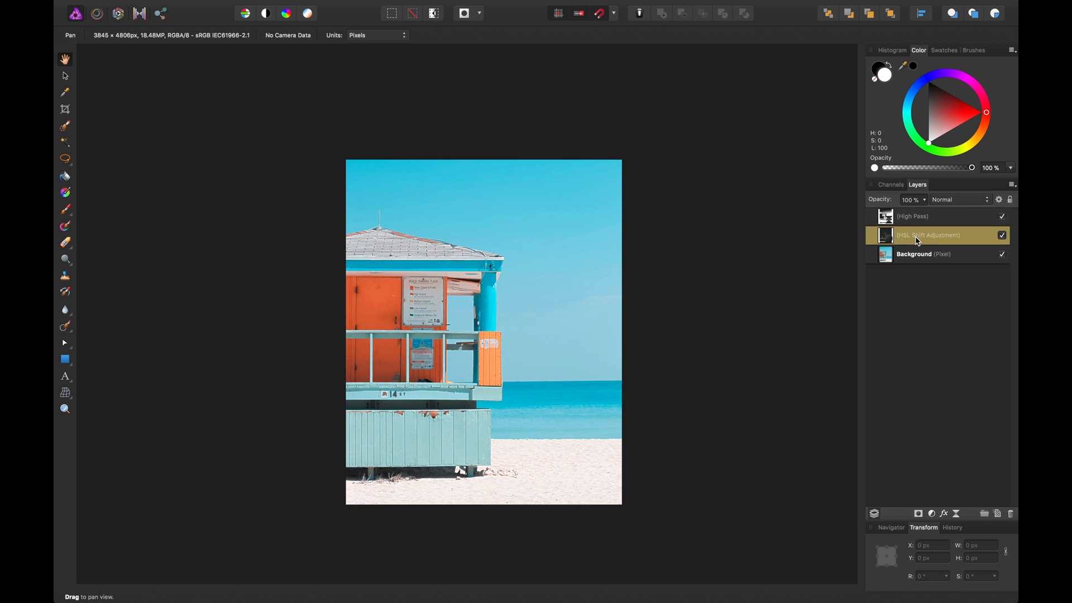
{"action": "left_click", "coordinate": [951, 200]}
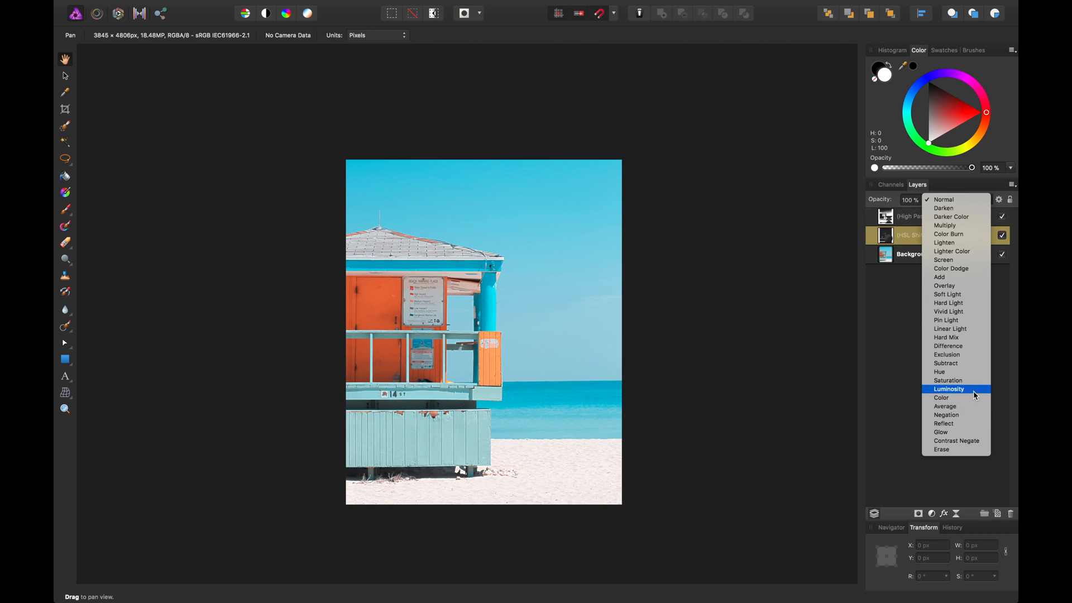
{"action": "left_click", "coordinate": [960, 296]}
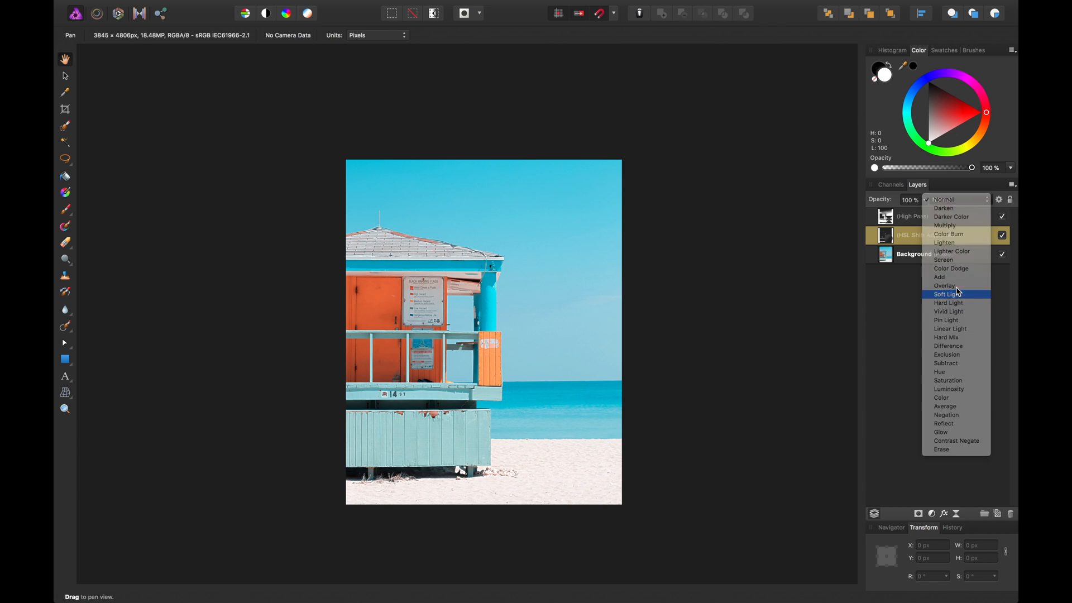
Step: Compare the photo with the HSL adjustment hidden and shown
{"action": "left_click", "coordinate": [1003, 237]}
{"action": "left_click", "coordinate": [1004, 237]}
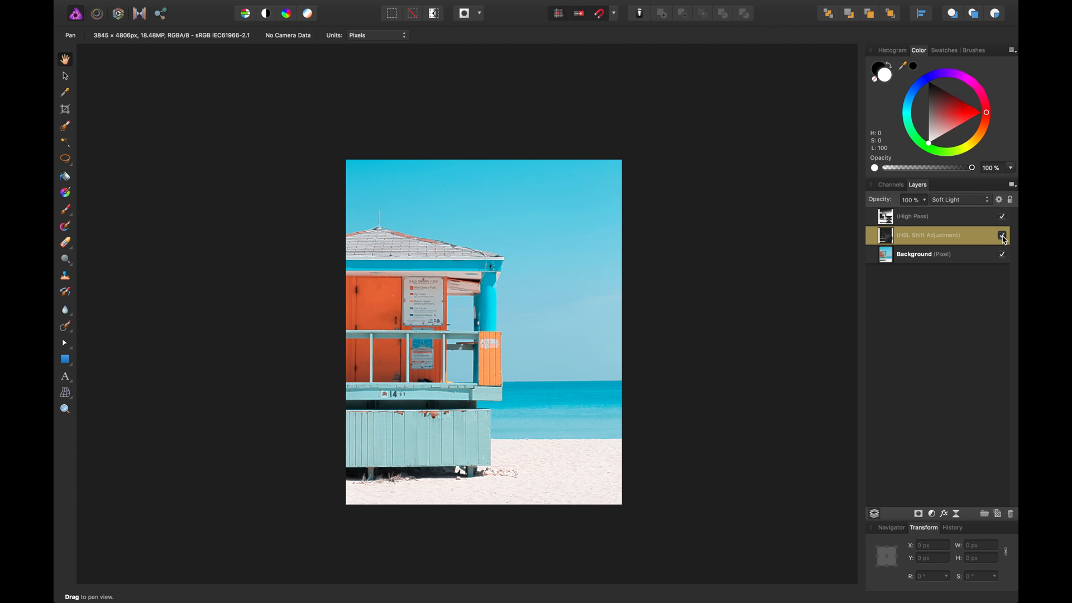
{"action": "left_click", "coordinate": [1004, 237]}
{"action": "left_click", "coordinate": [1003, 236]}
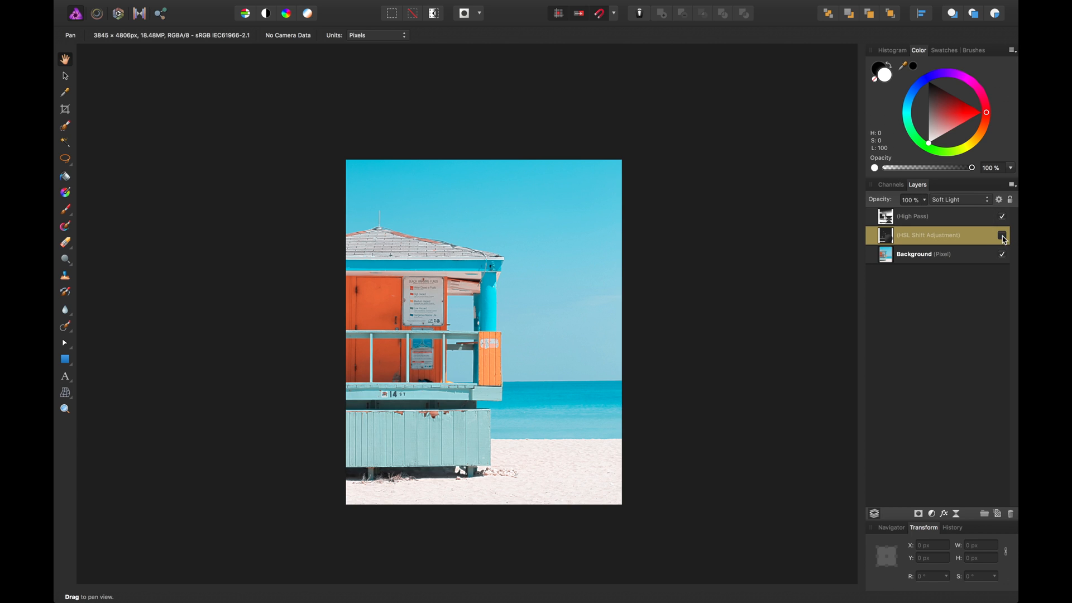
{"action": "left_click", "coordinate": [1002, 236]}
Step: Lower the HSL adjustment's opacity to 80 % and leave all layers deselected
{"action": "left_click_drag", "start_coordinate": [924, 200], "coordinate": [906, 219]}
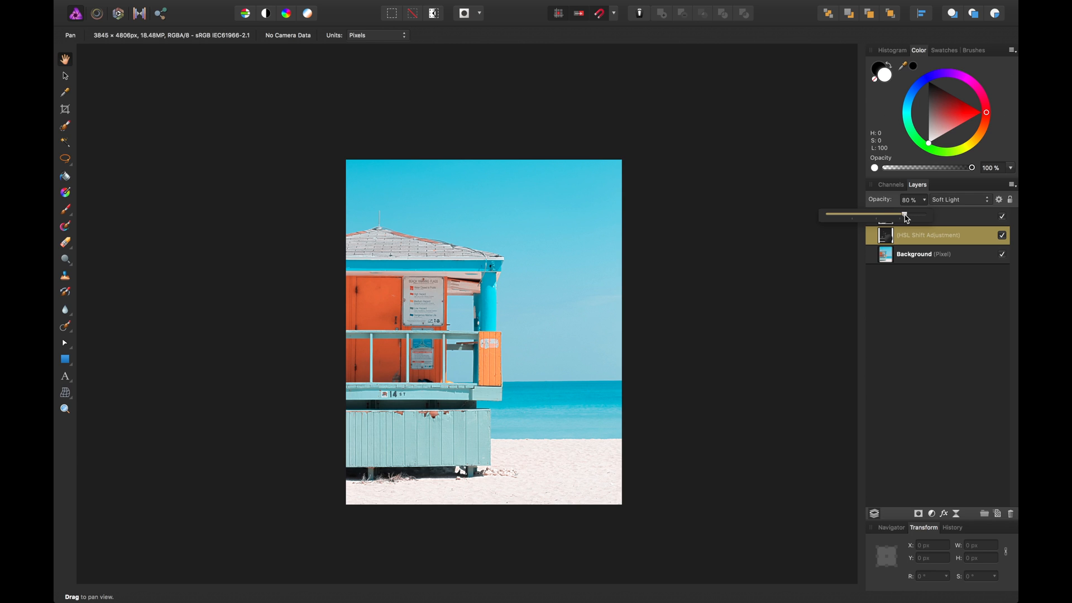
{"action": "left_click", "coordinate": [911, 300]}
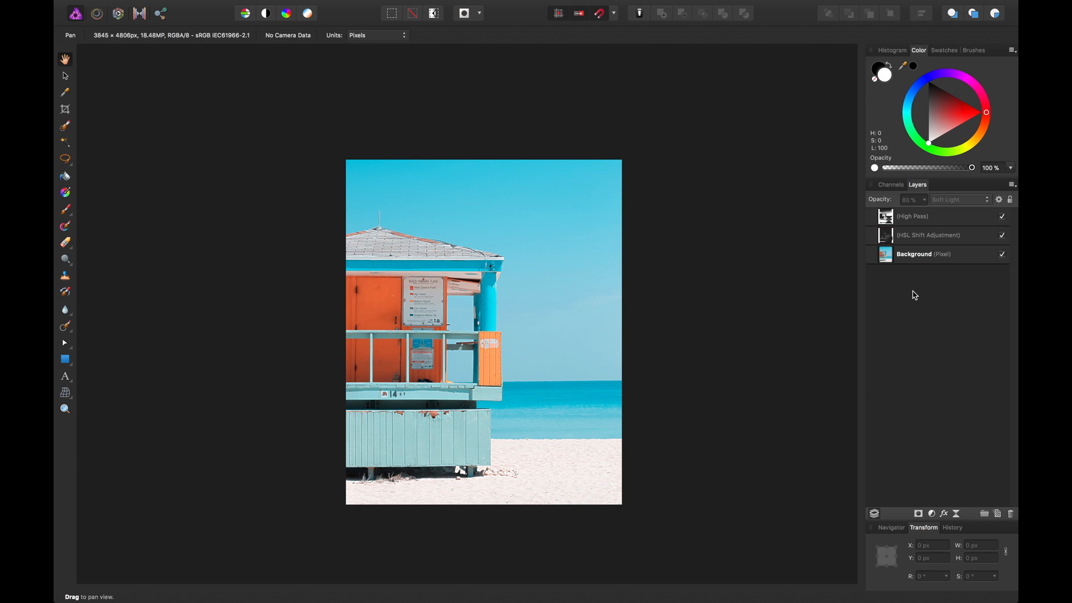
{"action": "left_click", "coordinate": [955, 217]}
{"action": "left_click", "coordinate": [948, 304]}
Step: Add a Curves adjustment directly above the Background layer, raising the darker tones and lowering the brighter tones of the Master curve
{"action": "left_click", "coordinate": [924, 258]}
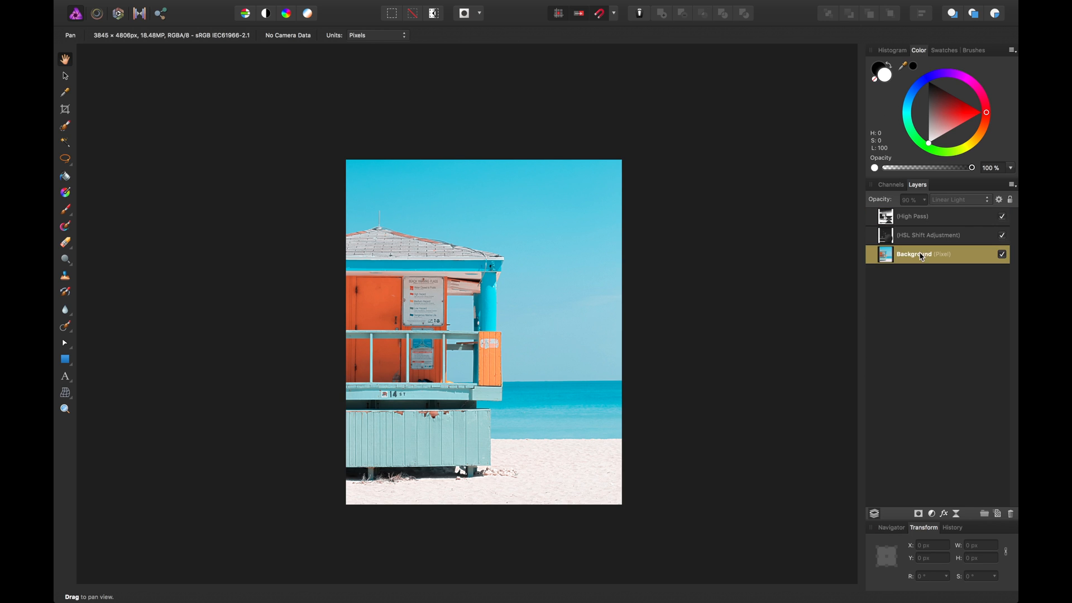
{"action": "left_click", "coordinate": [953, 514]}
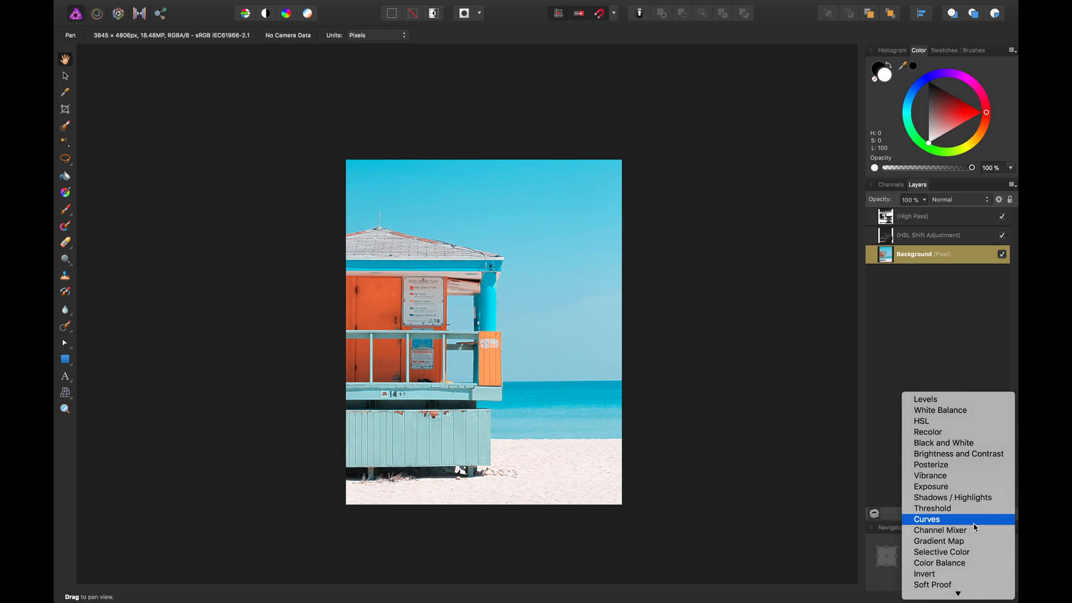
{"action": "left_click", "coordinate": [974, 521]}
{"action": "left_click_drag", "start_coordinate": [695, 285], "coordinate": [688, 284]}
{"action": "left_click_drag", "start_coordinate": [771, 202], "coordinate": [779, 208]}
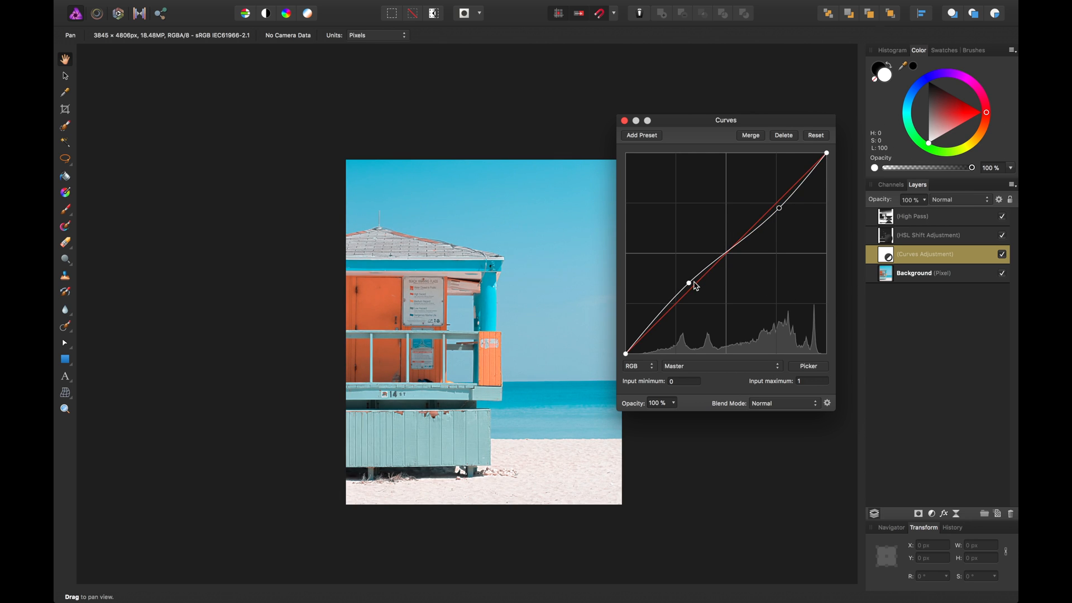
{"action": "left_click_drag", "start_coordinate": [690, 283], "coordinate": [682, 282]}
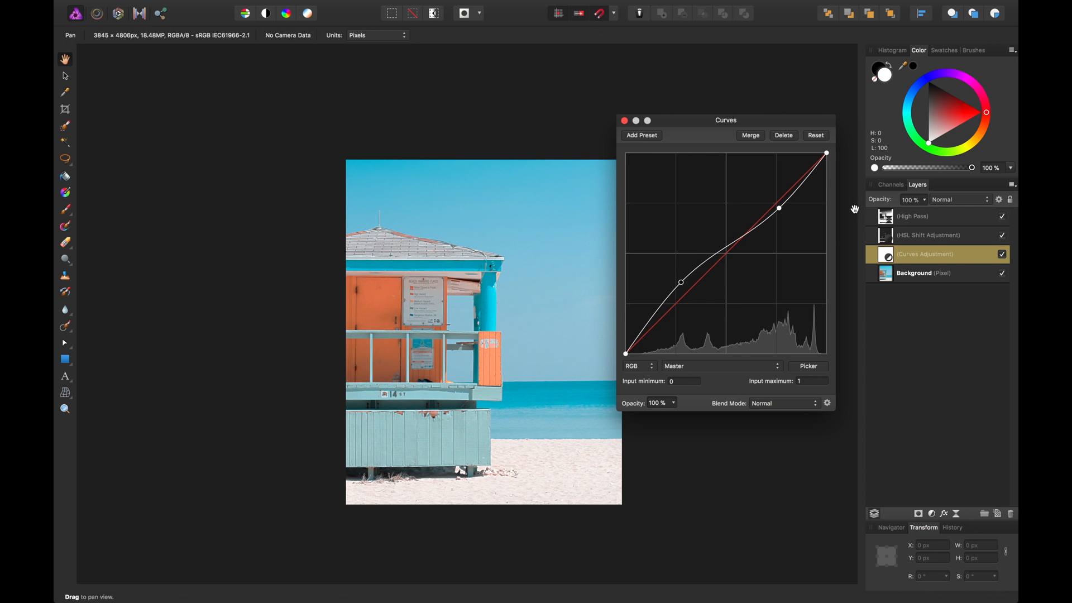
{"action": "left_click_drag", "start_coordinate": [779, 208], "coordinate": [784, 211]}
{"action": "left_click", "coordinate": [624, 121]}
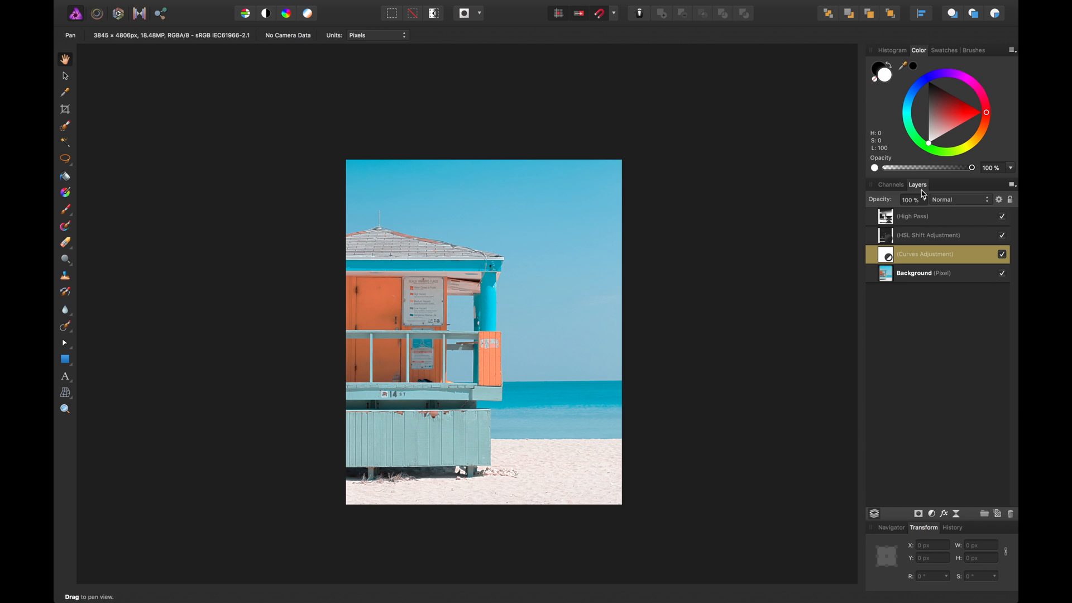
Step: Mask the Curves adjustment by loading the Midtones spare channel into its alpha
{"action": "left_click", "coordinate": [900, 188]}
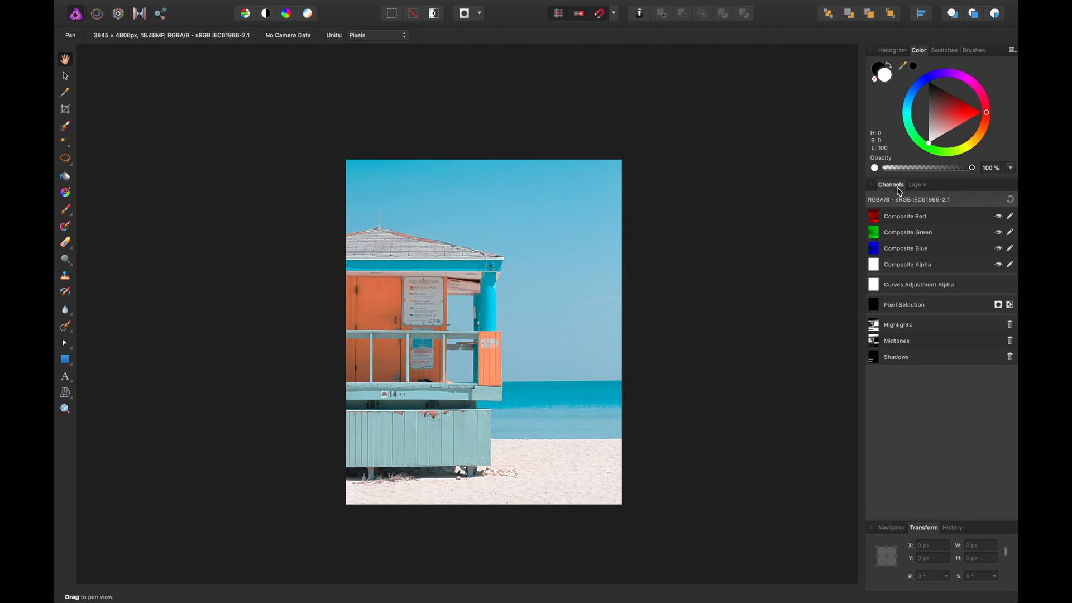
{"action": "right_click", "coordinate": [875, 341]}
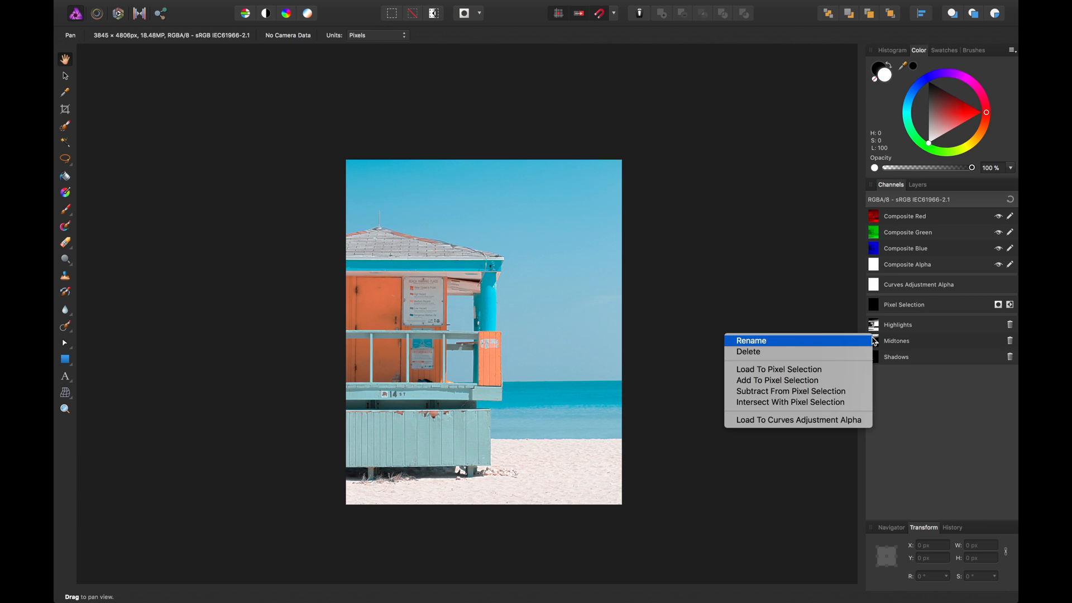
{"action": "left_click", "coordinate": [862, 422]}
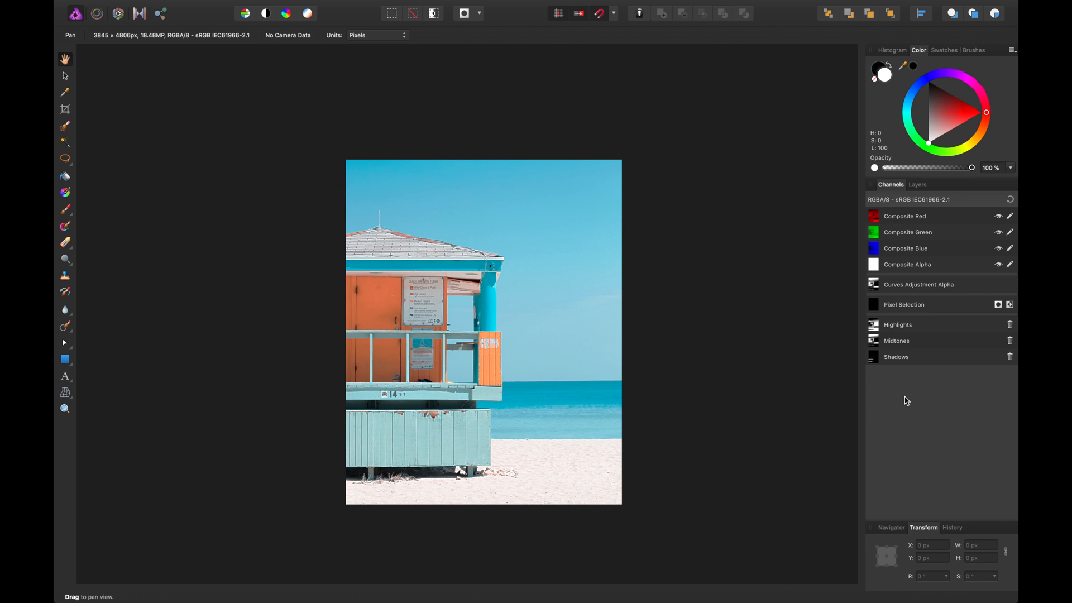
Step: Compare the photo with the High Pass, HSL and Curves layers all hidden and with each one shown again in turn
{"action": "left_click", "coordinate": [917, 184]}
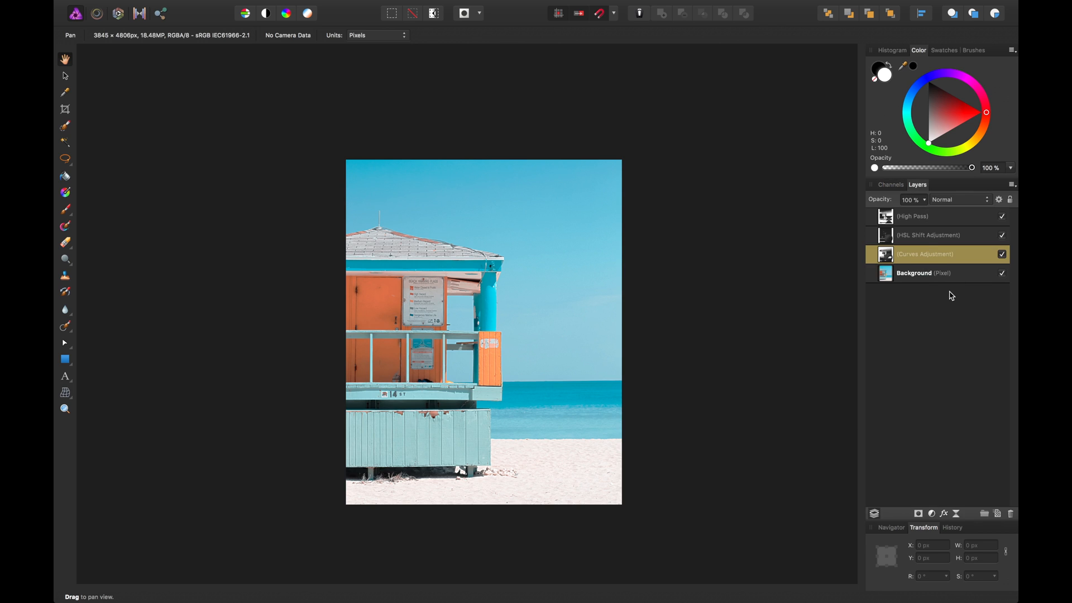
{"action": "scroll", "coordinate": [534, 357], "scroll_direction": "up", "scroll_amount": 2}
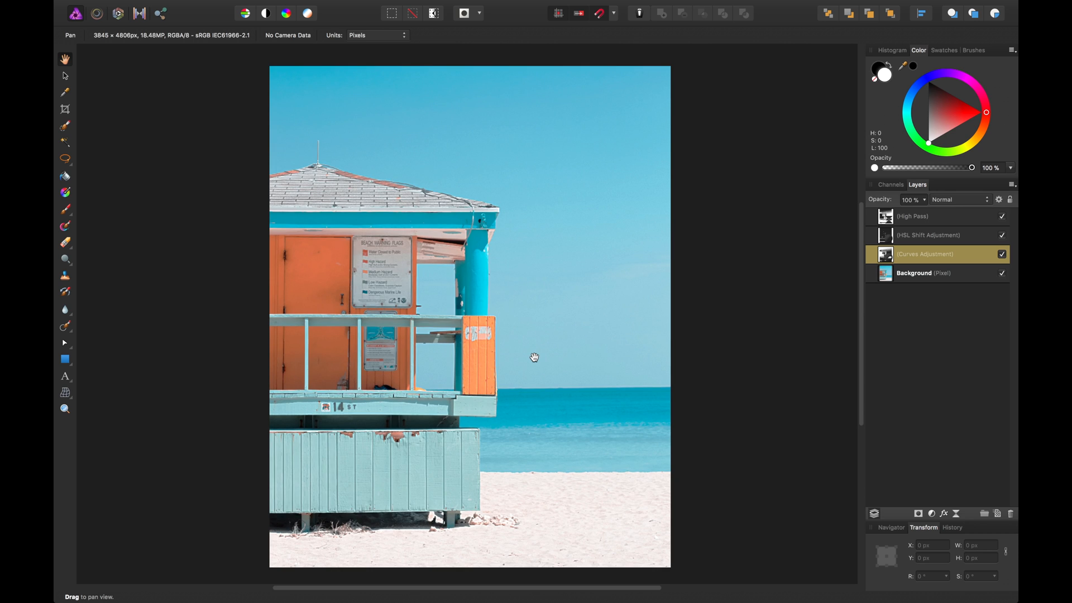
{"action": "left_click", "coordinate": [1002, 216]}
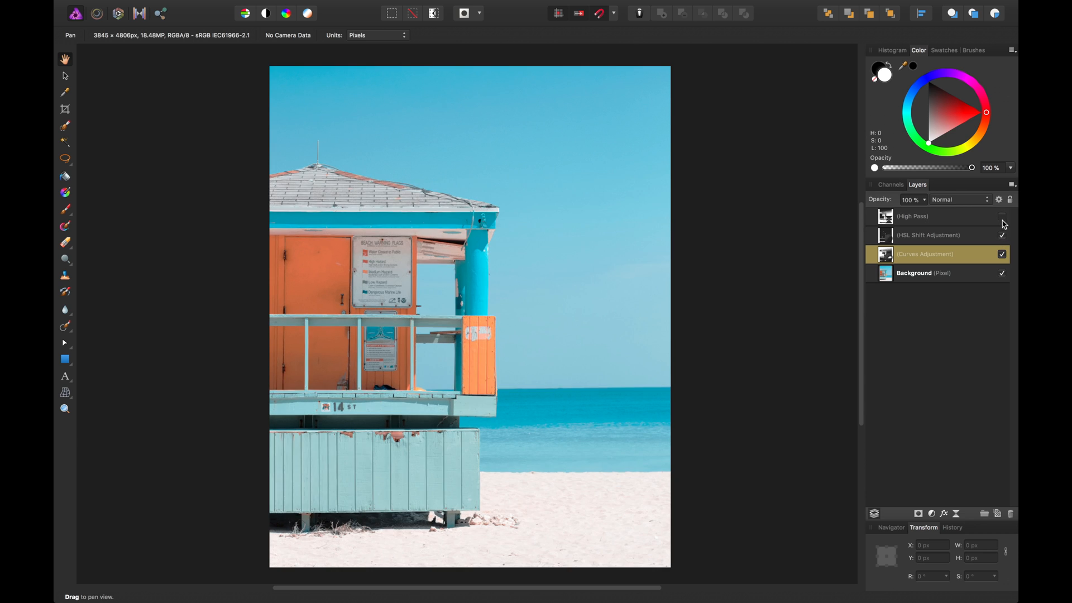
{"action": "left_click", "coordinate": [1002, 235]}
{"action": "left_click", "coordinate": [1002, 254]}
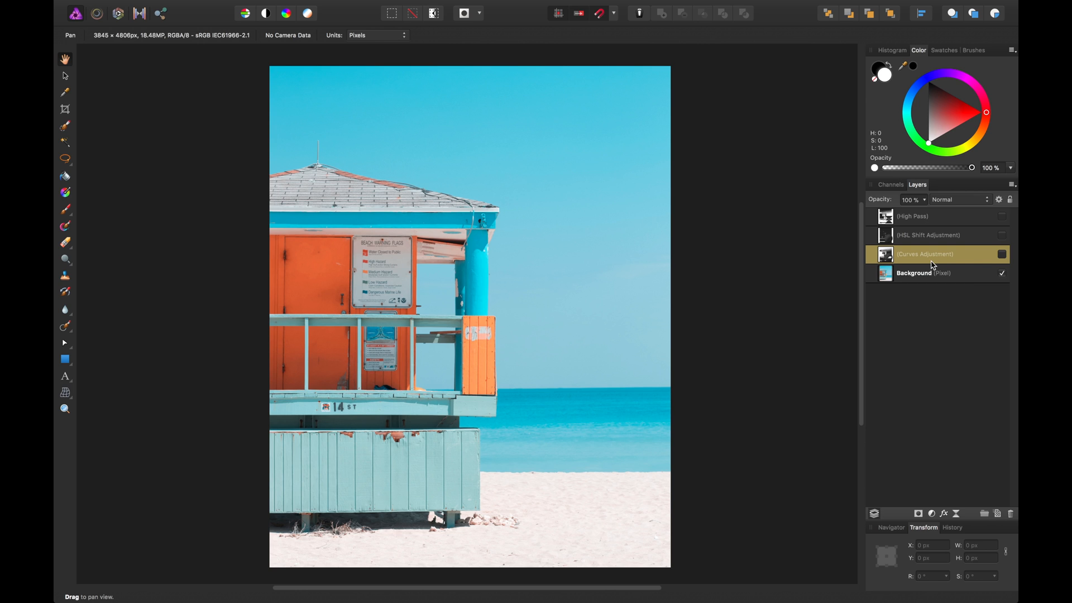
{"action": "left_click", "coordinate": [1003, 256]}
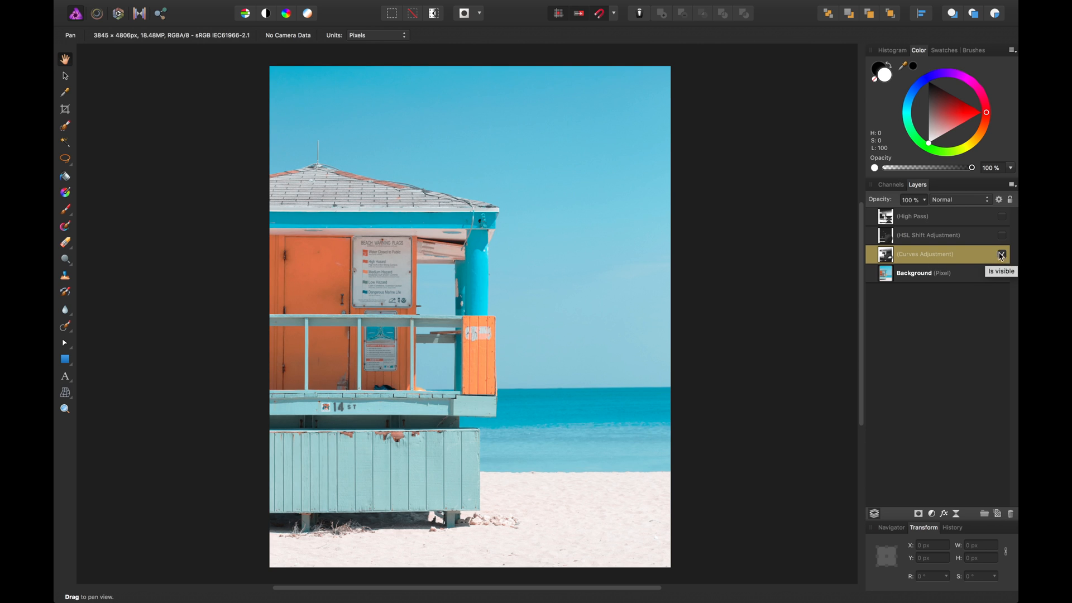
{"action": "left_click", "coordinate": [1004, 236]}
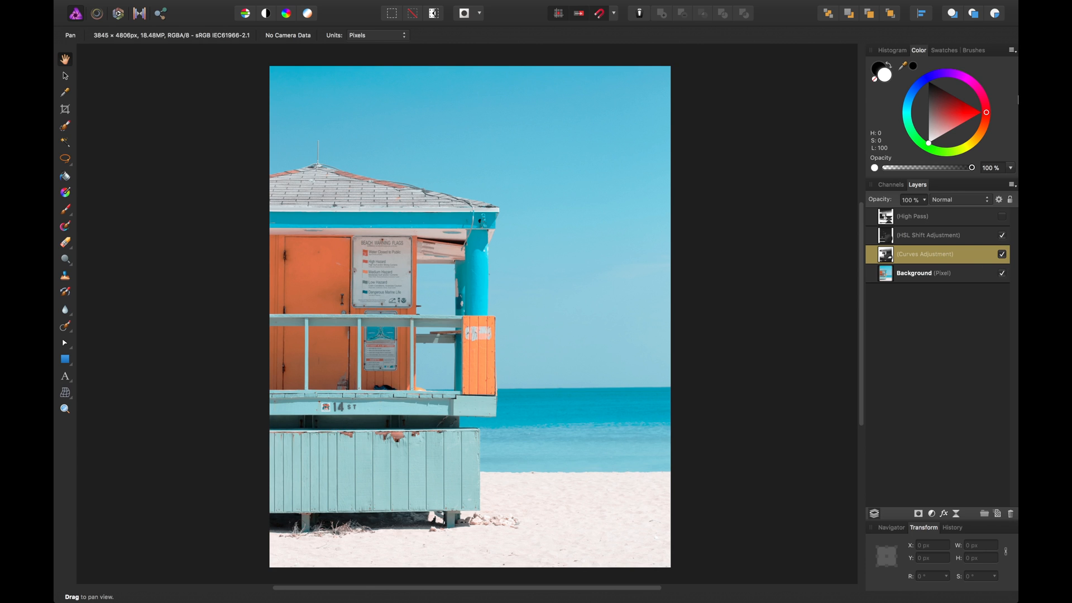
{"action": "left_click", "coordinate": [1003, 216]}
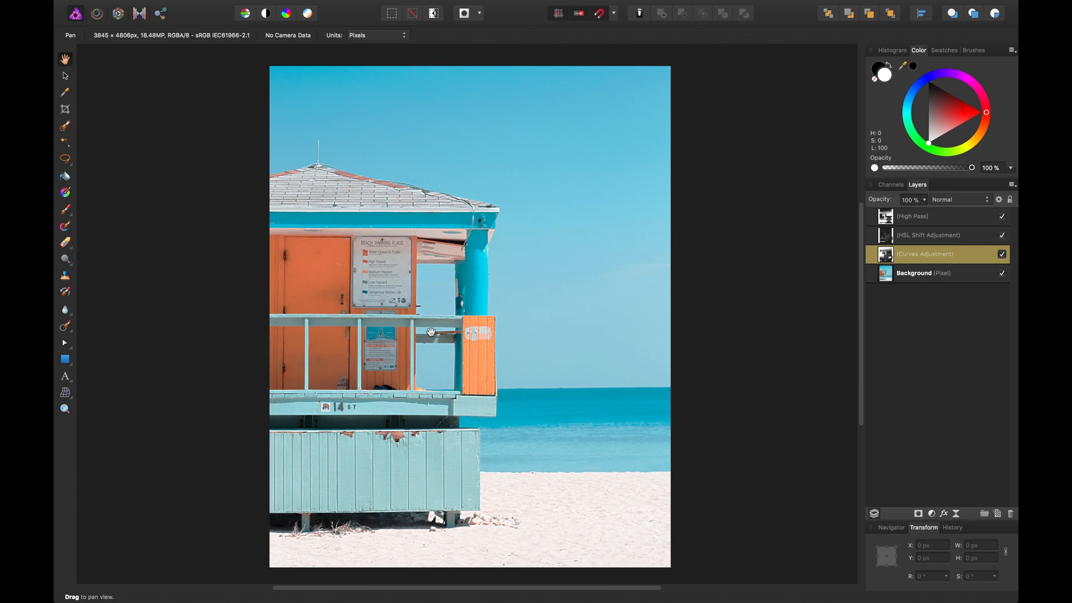
{"action": "scroll", "coordinate": [441, 344], "scroll_direction": "down", "scroll_amount": 1}
{"action": "left_click_drag", "start_coordinate": [444, 306], "coordinate": [466, 329]}
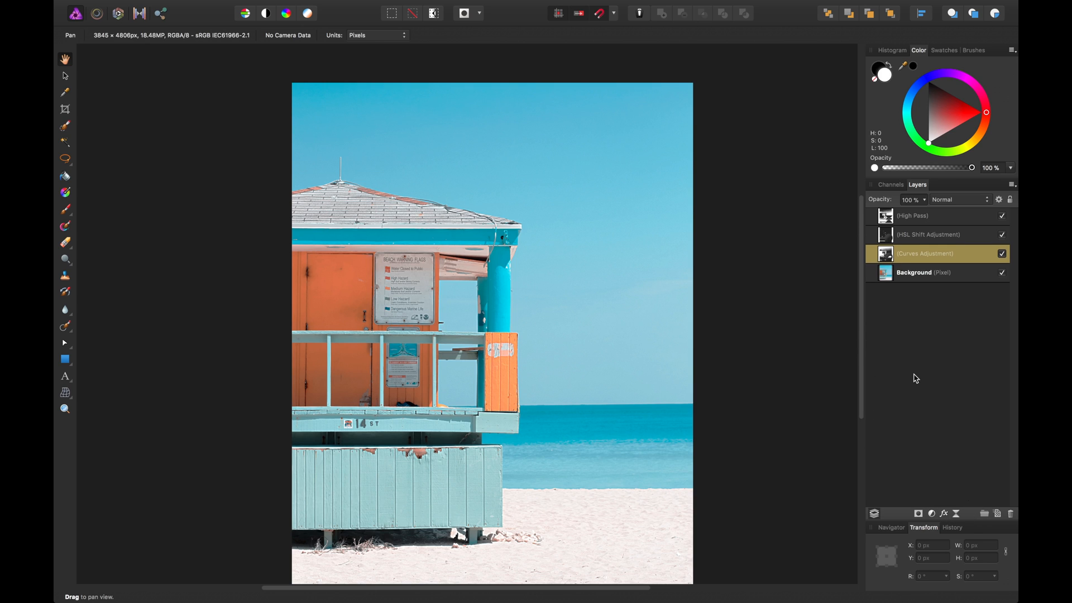
Step: Review the Color Range selection options for reds, greens and blues, and toggle the Composite Red channel's visibility off and on
{"action": "left_click", "coordinate": [891, 184]}
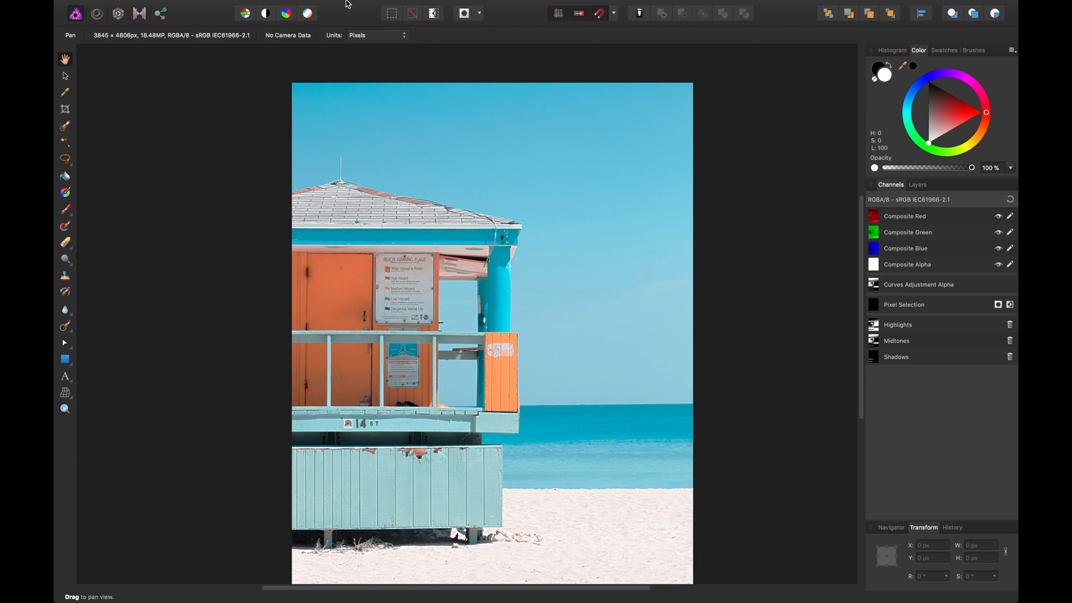
{"action": "left_click", "coordinate": [316, 6]}
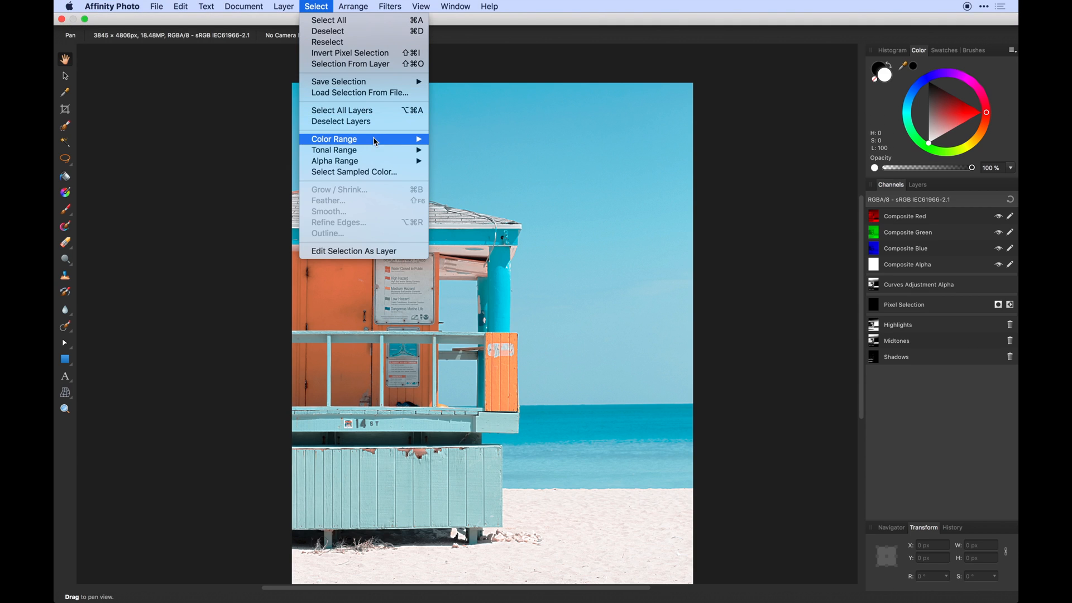
{"action": "mouse_move", "coordinate": [376, 140]}
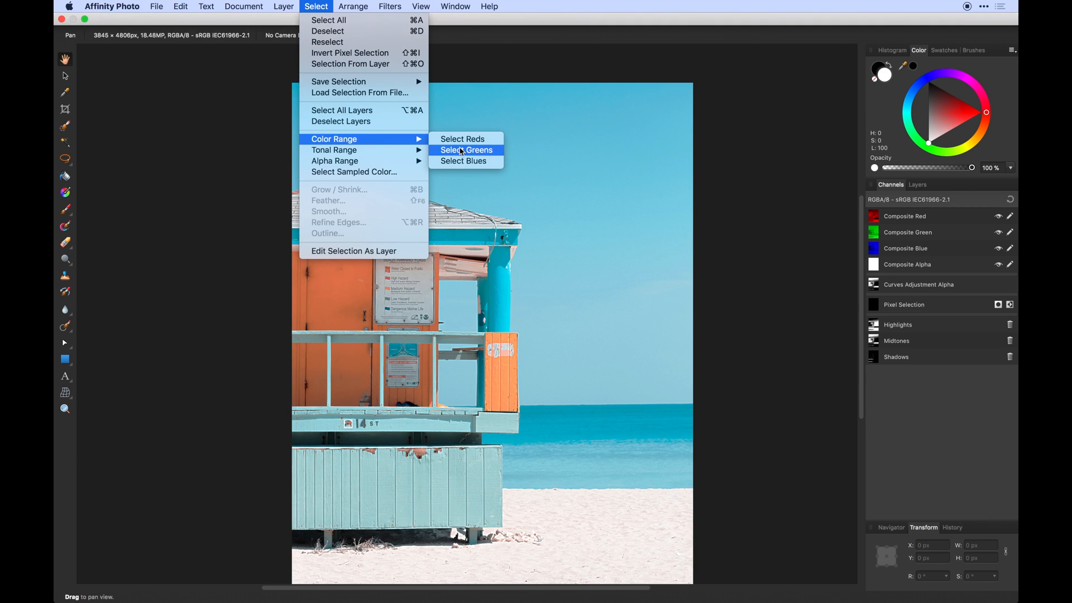
{"action": "left_click", "coordinate": [464, 162]}
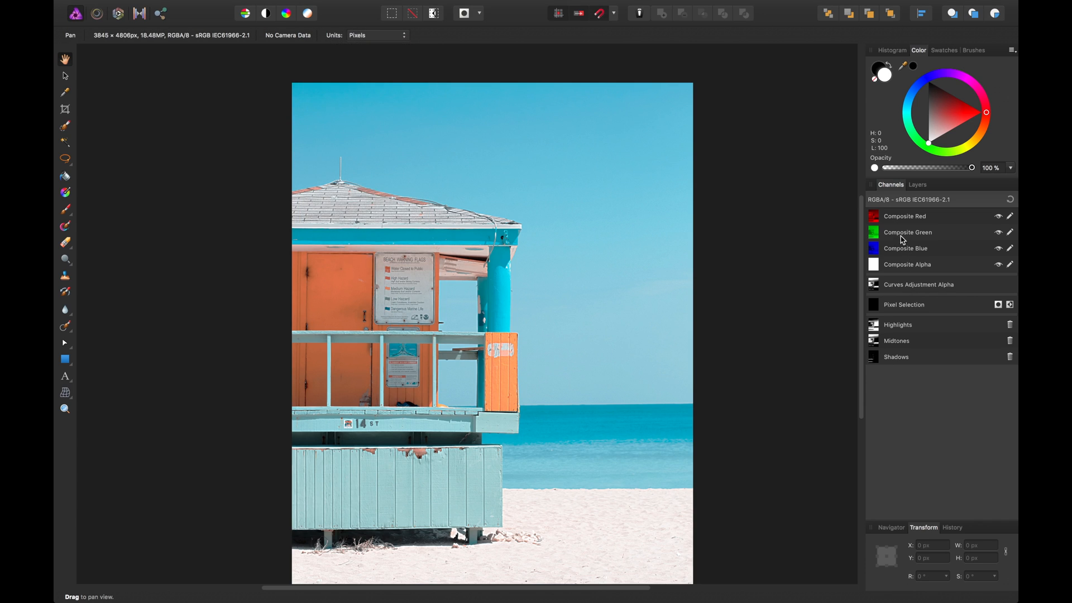
{"action": "left_click", "coordinate": [998, 216]}
{"action": "left_click", "coordinate": [999, 216]}
{"action": "scroll", "coordinate": [635, 246], "scroll_direction": "down", "scroll_amount": 2}
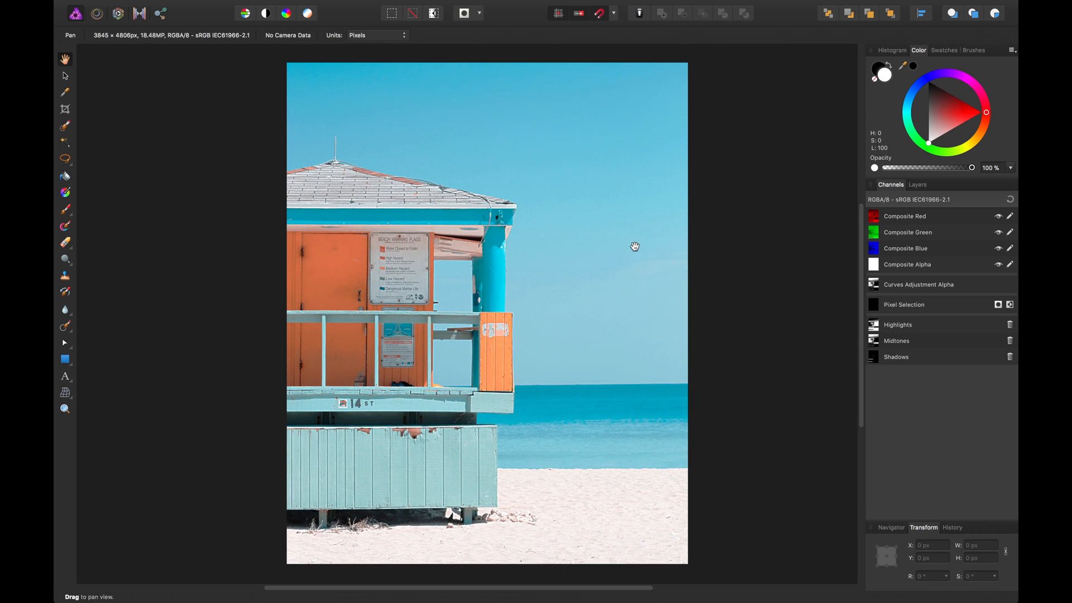